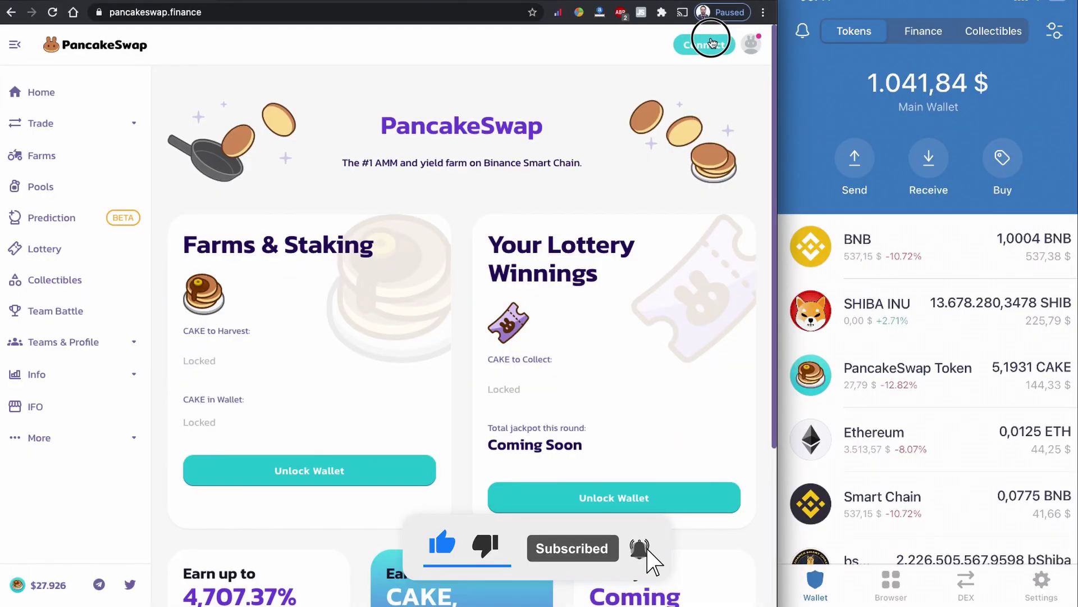
Step: View the available wallet connections on the PancakeSwap home page, close the list and look over the page's cards
{"action": "left_click", "coordinate": [710, 44]}
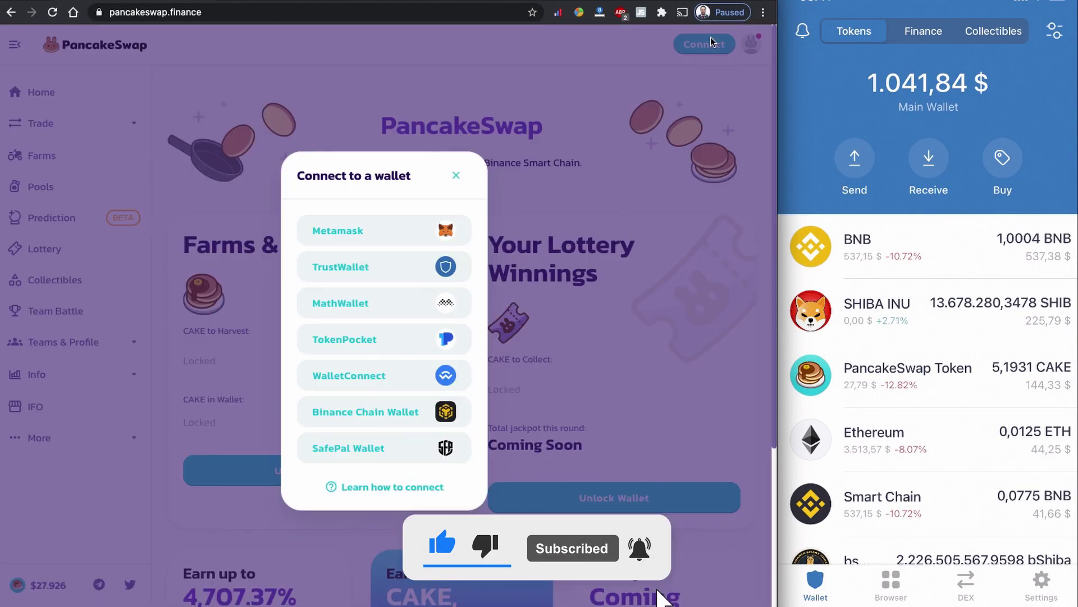
{"action": "left_click", "coordinate": [456, 175]}
{"action": "scroll", "coordinate": [411, 272], "scroll_direction": "down", "scroll_amount": 1}
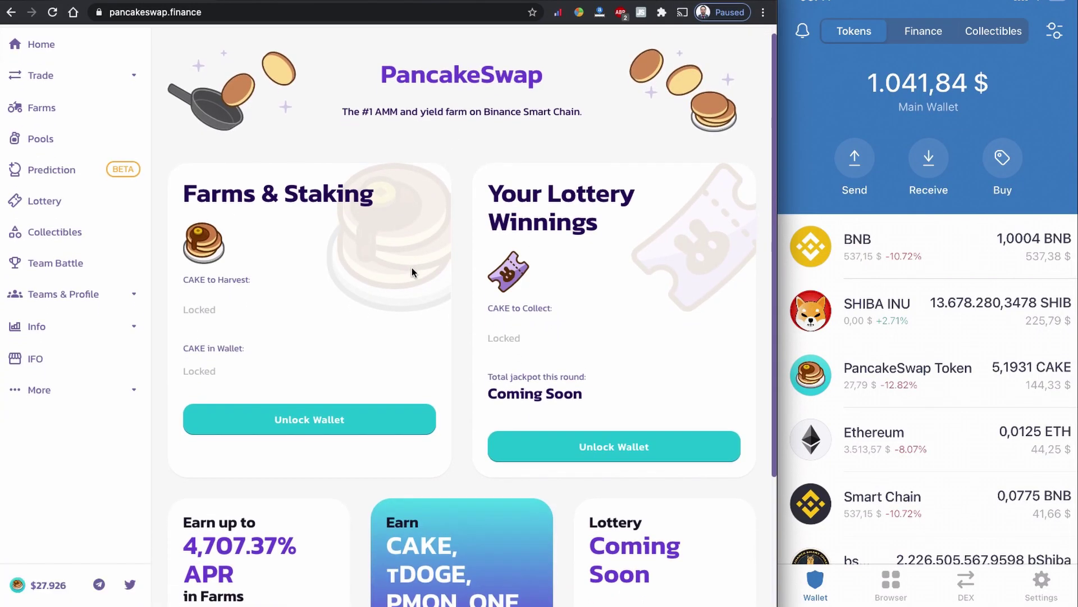
{"action": "scroll", "coordinate": [412, 273], "scroll_direction": "down", "scroll_amount": 2}
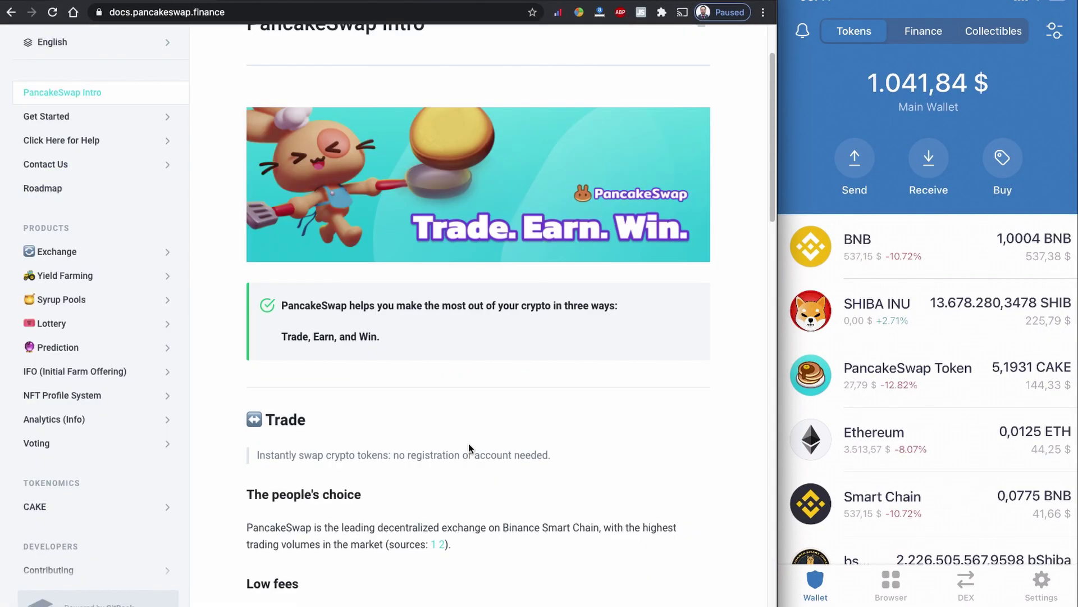
Step: Read through the PancakeSwap introduction in the documentation, covering the Trade section's low fees and decentralization and the Earn section
{"action": "scroll", "coordinate": [471, 447], "scroll_direction": "down", "scroll_amount": 1}
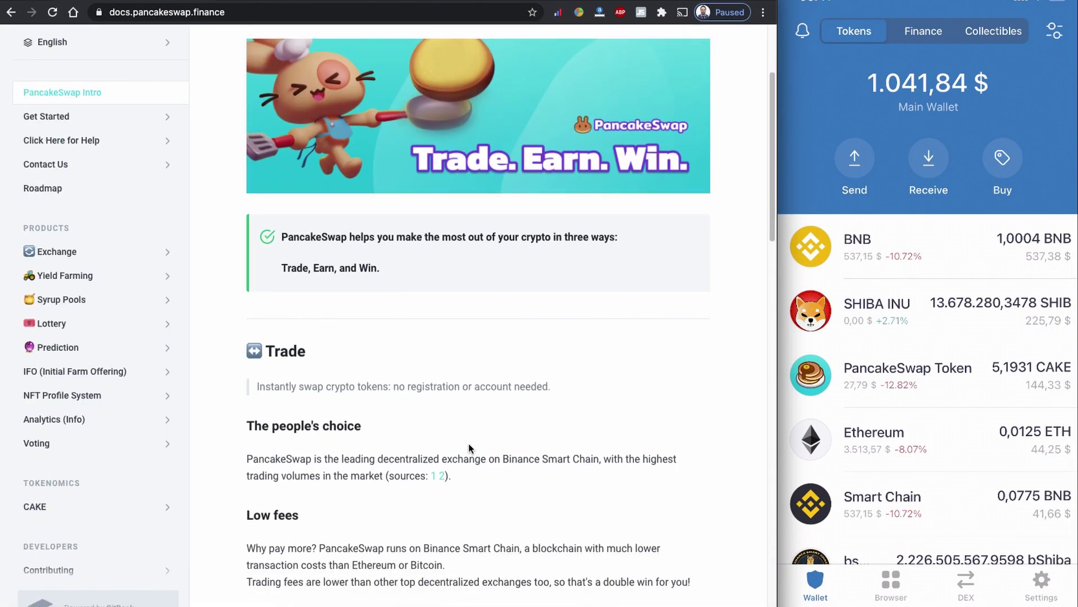
{"action": "scroll", "coordinate": [470, 448], "scroll_direction": "down", "scroll_amount": 5}
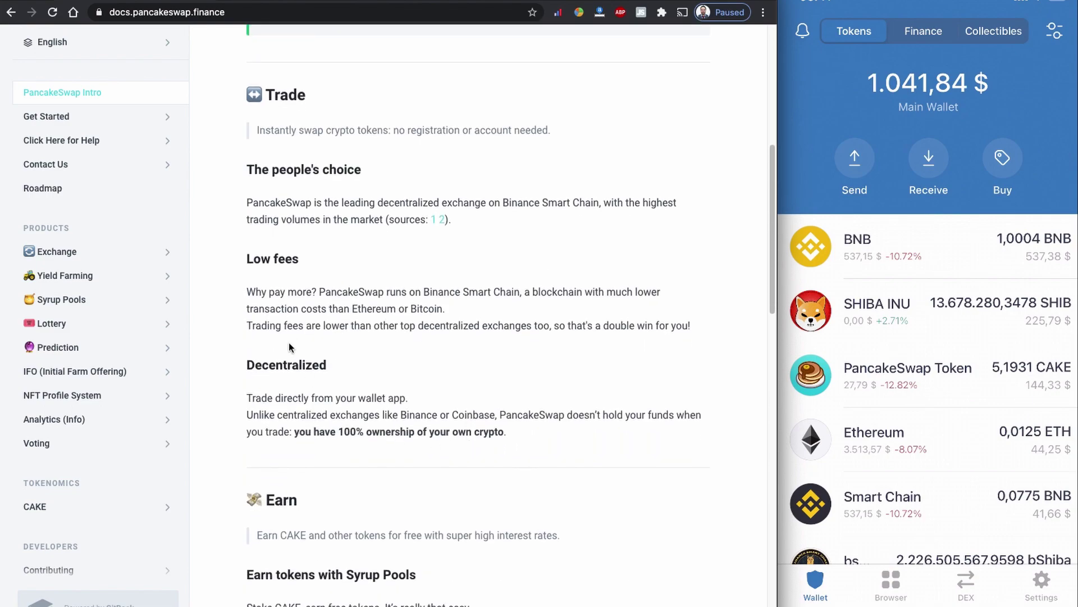
{"action": "left_click_drag", "start_coordinate": [262, 259], "coordinate": [301, 260]}
{"action": "left_click_drag", "start_coordinate": [276, 364], "coordinate": [305, 364]}
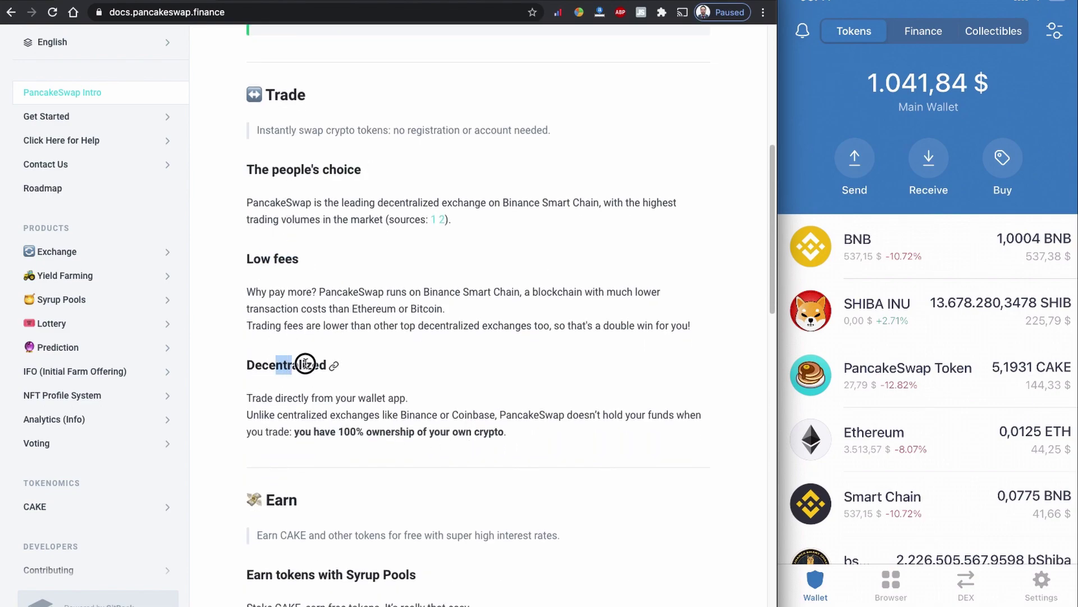
{"action": "scroll", "coordinate": [305, 363], "scroll_direction": "down", "scroll_amount": 6}
{"action": "left_click_drag", "start_coordinate": [391, 341], "coordinate": [330, 333]}
{"action": "left_click_drag", "start_coordinate": [341, 240], "coordinate": [302, 239]}
{"action": "scroll", "coordinate": [277, 465], "scroll_direction": "up", "scroll_amount": 8}
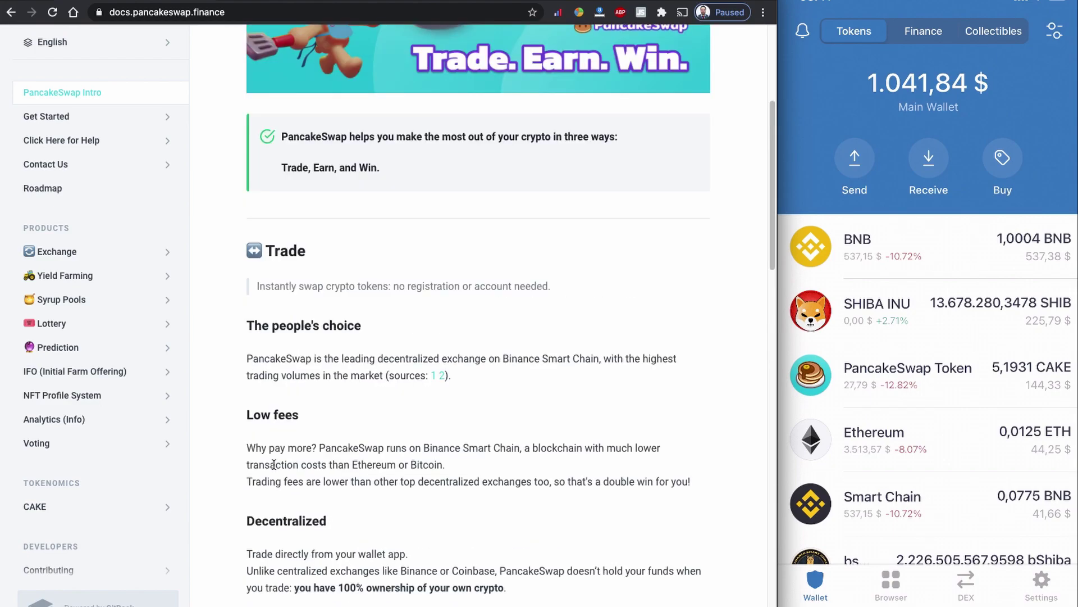
{"action": "scroll", "coordinate": [273, 464], "scroll_direction": "up", "scroll_amount": 5}
Step: Launch the PancakeSwap app from its documentation, view the wallets offered for connection and close the list again
{"action": "left_click", "coordinate": [271, 48]}
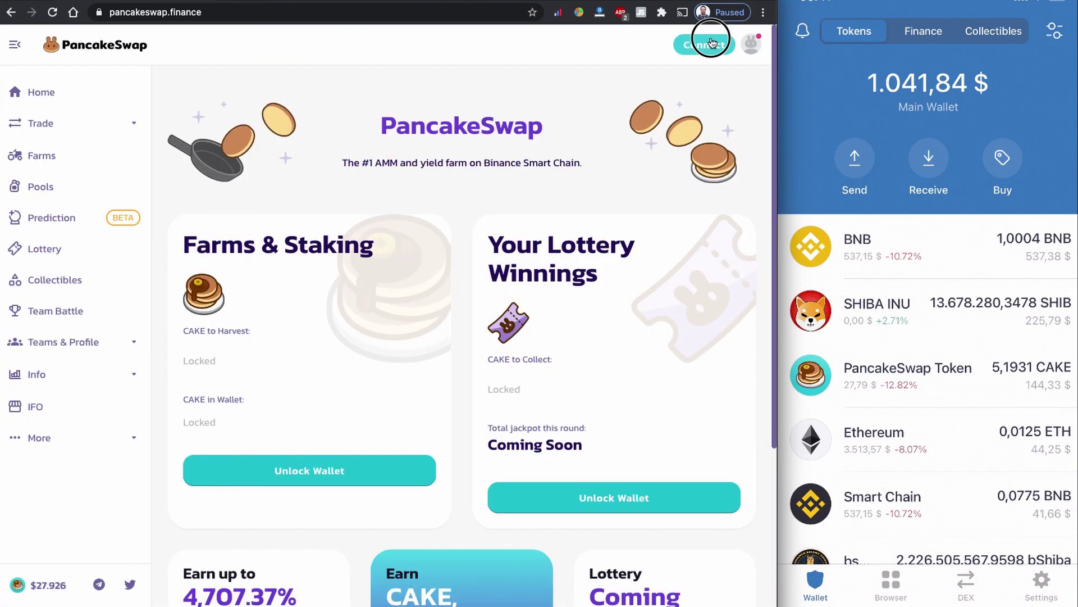
{"action": "left_click", "coordinate": [712, 44]}
{"action": "left_click", "coordinate": [460, 179]}
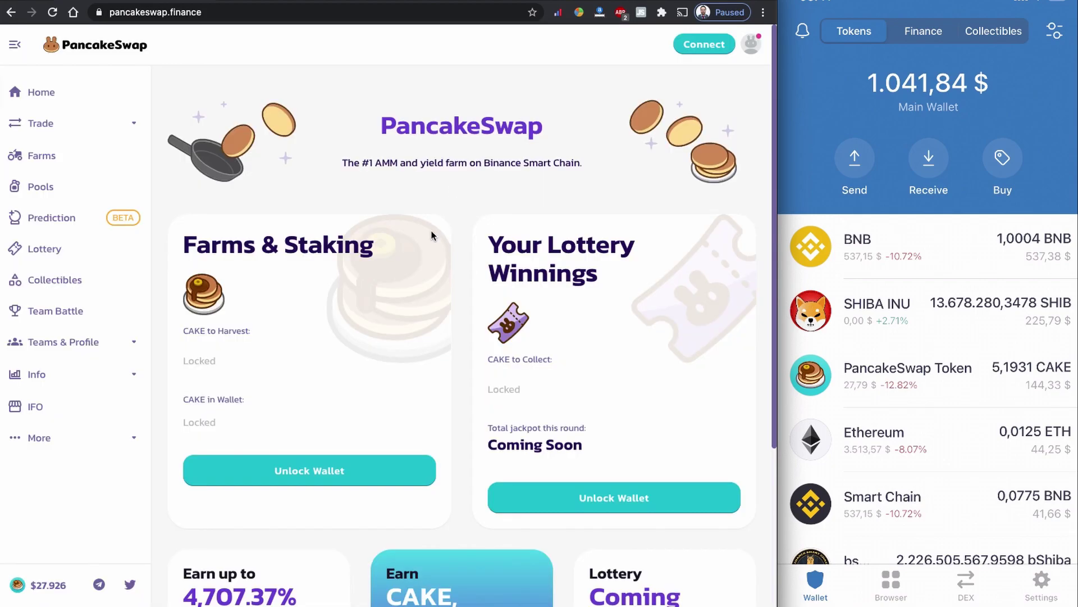
{"action": "scroll", "coordinate": [412, 272], "scroll_direction": "down", "scroll_amount": 2}
{"action": "scroll", "coordinate": [412, 272], "scroll_direction": "up", "scroll_amount": 2}
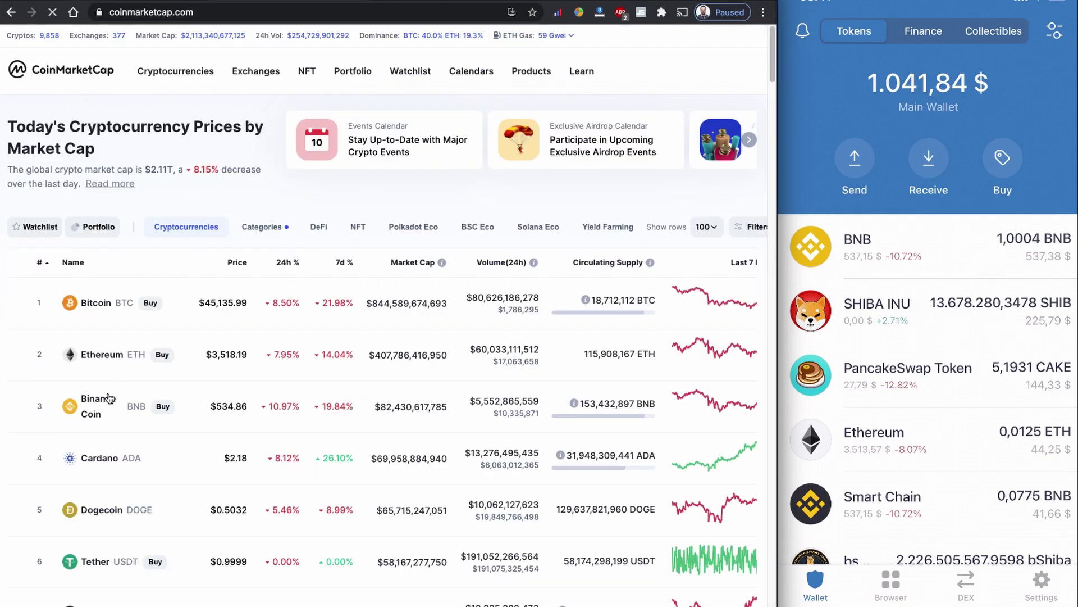
Step: Switch to CoinMarketCap and look through the list of cryptocurrencies ranked by market cap
{"action": "scroll", "coordinate": [103, 425], "scroll_direction": "down", "scroll_amount": 10}
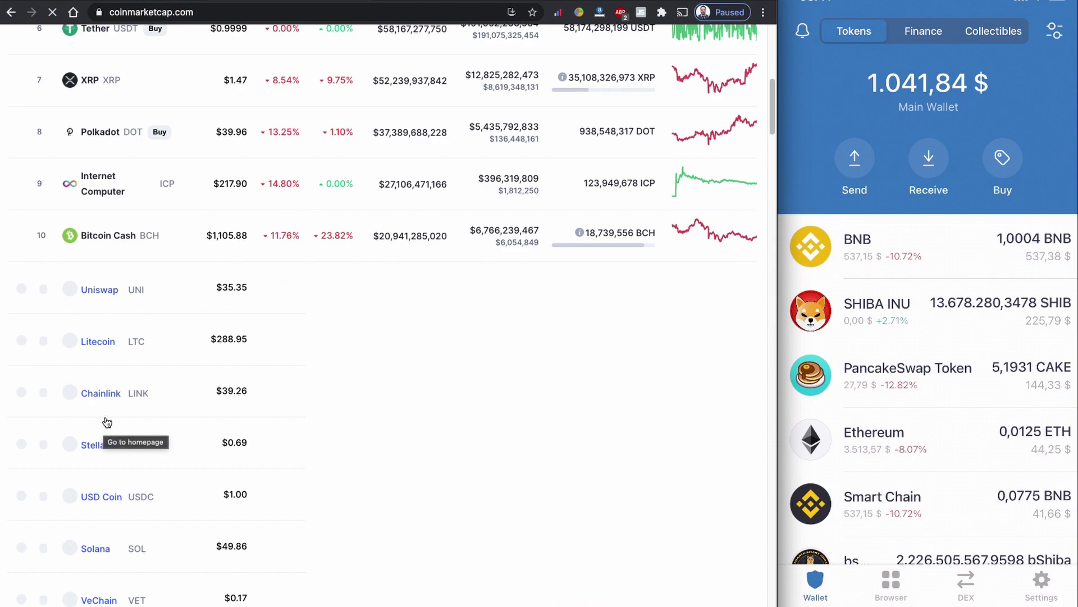
{"action": "scroll", "coordinate": [107, 421], "scroll_direction": "down", "scroll_amount": 10}
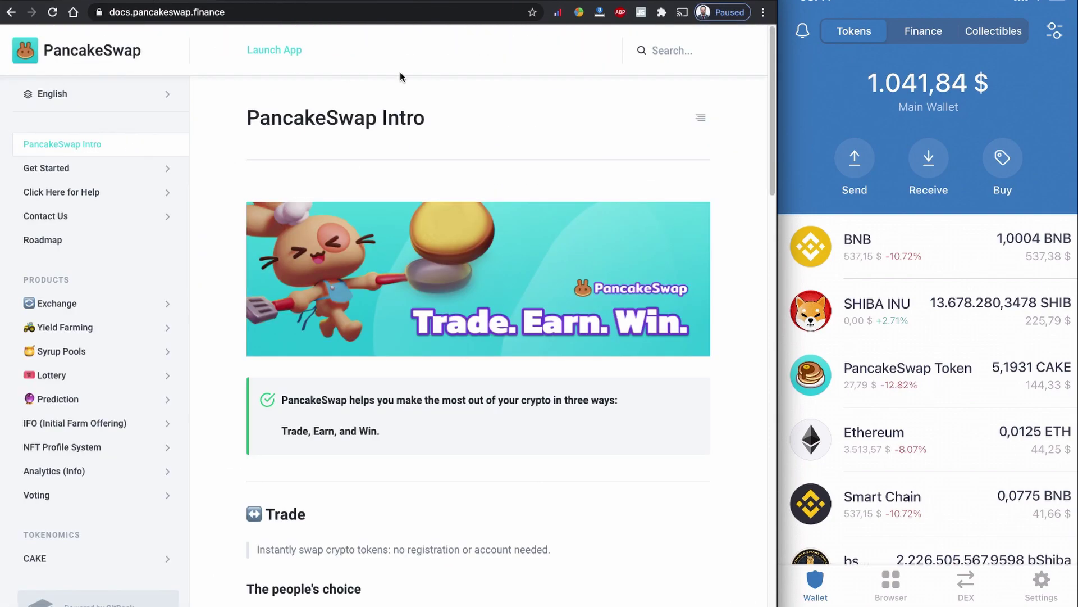
{"action": "mouse_move", "coordinate": [1056, 110]}
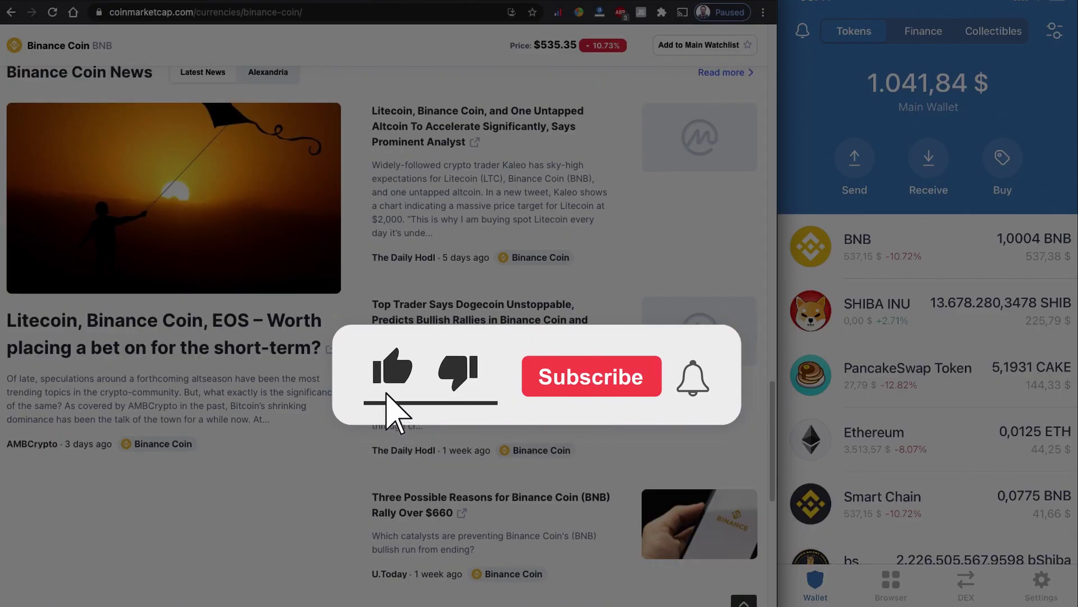
Step: Examine the Binance Coin page on CoinMarketCap, including its news, price chart and live market data
{"action": "scroll", "coordinate": [387, 337], "scroll_direction": "down", "scroll_amount": 3}
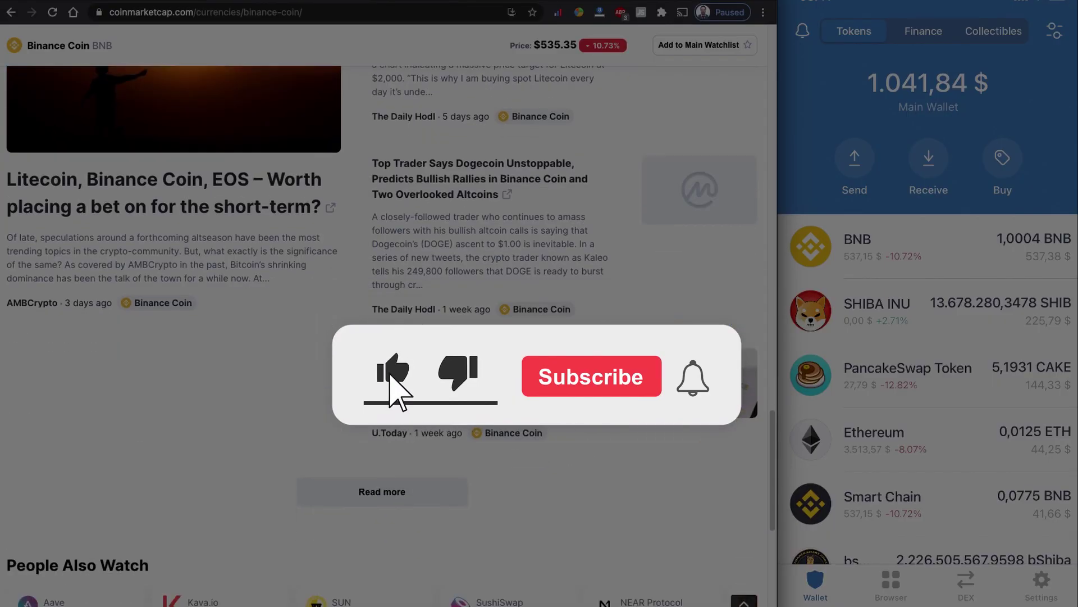
{"action": "scroll", "coordinate": [387, 337], "scroll_direction": "up", "scroll_amount": 18}
{"action": "scroll", "coordinate": [388, 337], "scroll_direction": "down", "scroll_amount": 8}
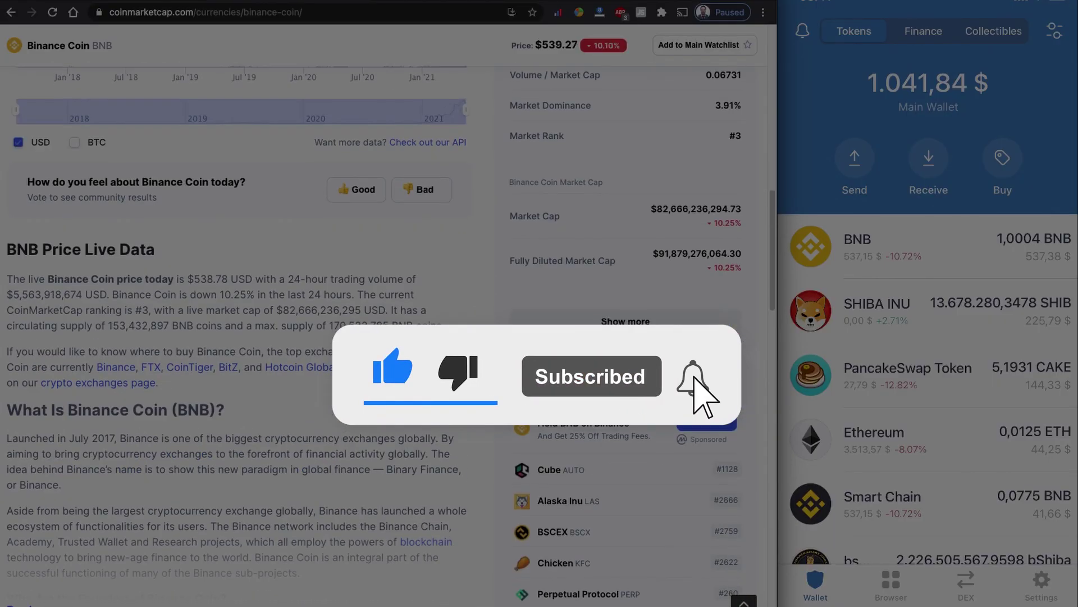
{"action": "scroll", "coordinate": [486, 402], "scroll_direction": "up", "scroll_amount": 15}
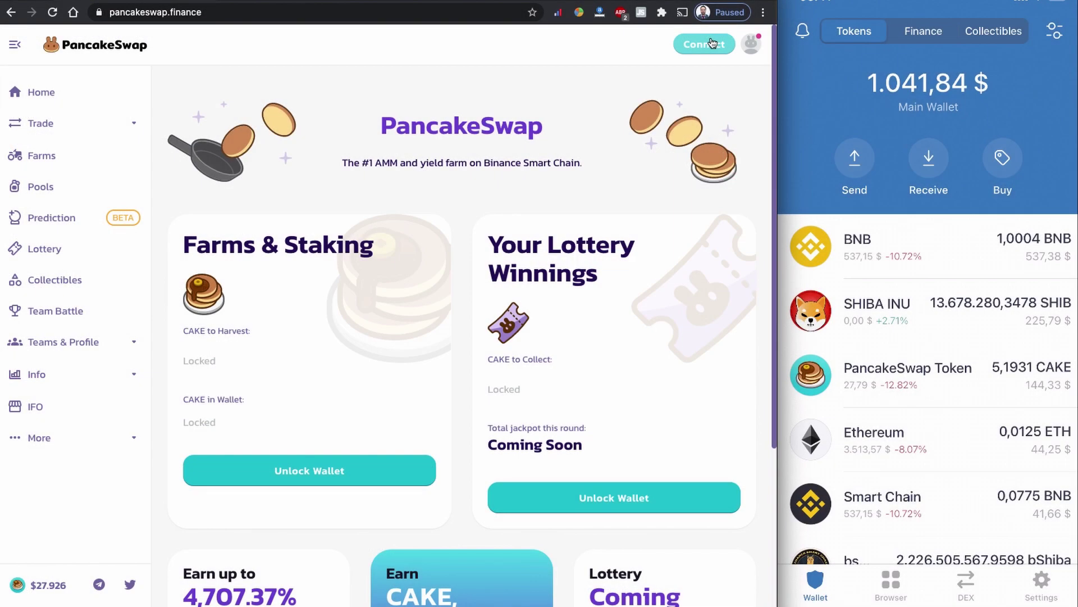
Step: Return to the PancakeSwap site, check which wallets can be connected and dismiss the wallet list
{"action": "left_click", "coordinate": [711, 43]}
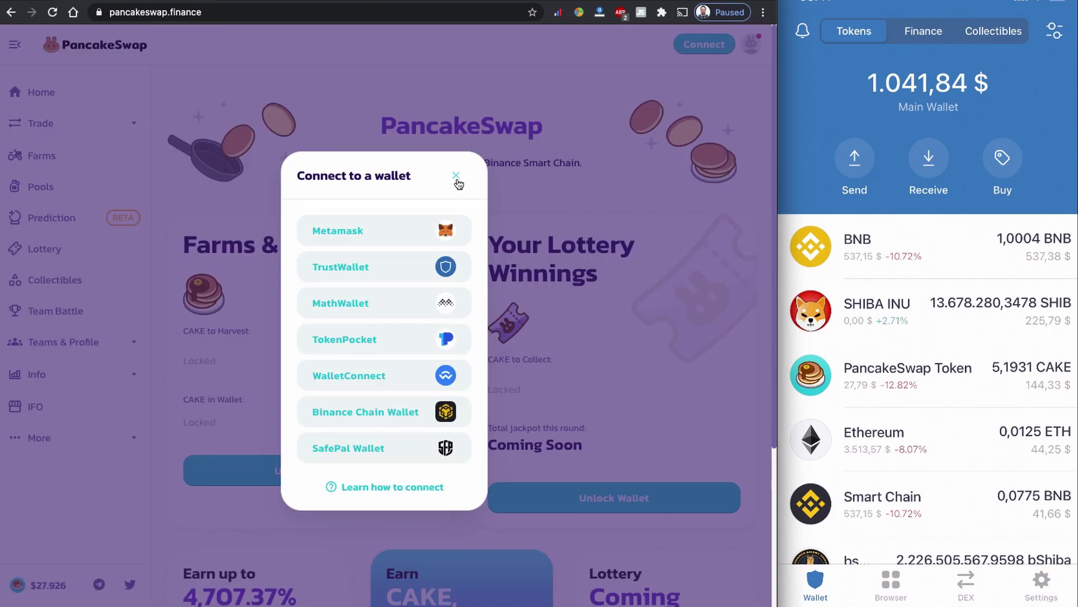
{"action": "left_click", "coordinate": [456, 176]}
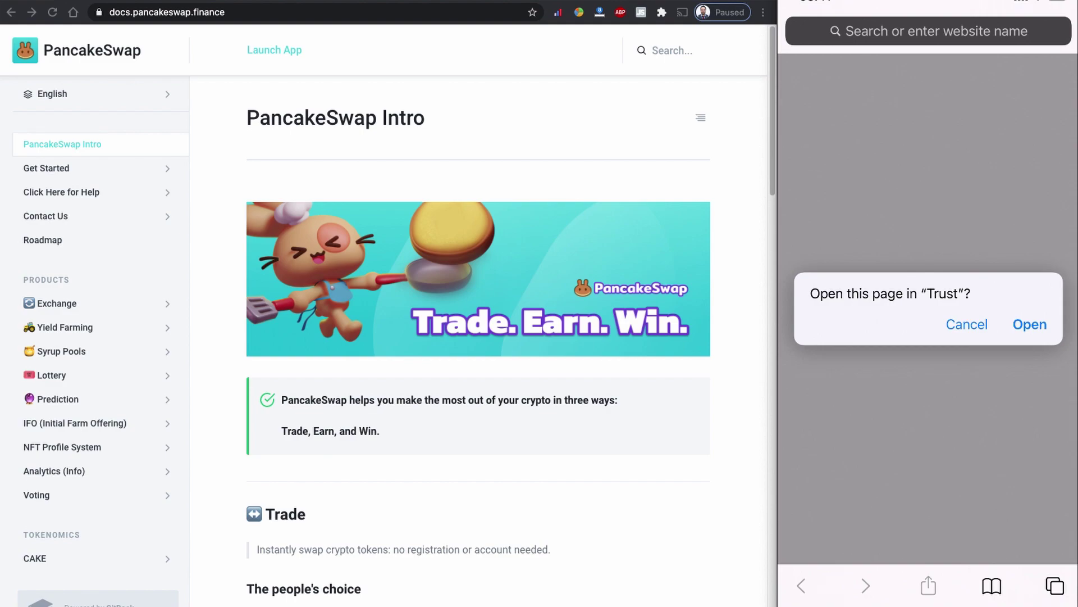
Step: Allow Safari on the phone to open the page in Trust, and open PancakeSwap from the Popular DApps of its browser
{"action": "left_click", "coordinate": [1030, 324]}
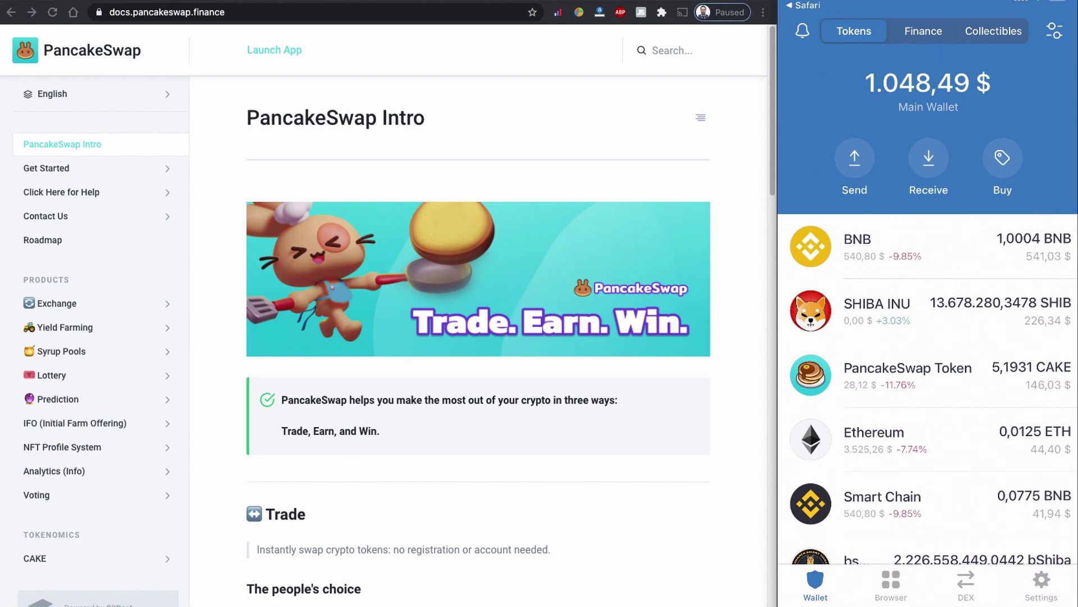
{"action": "left_click", "coordinate": [890, 586]}
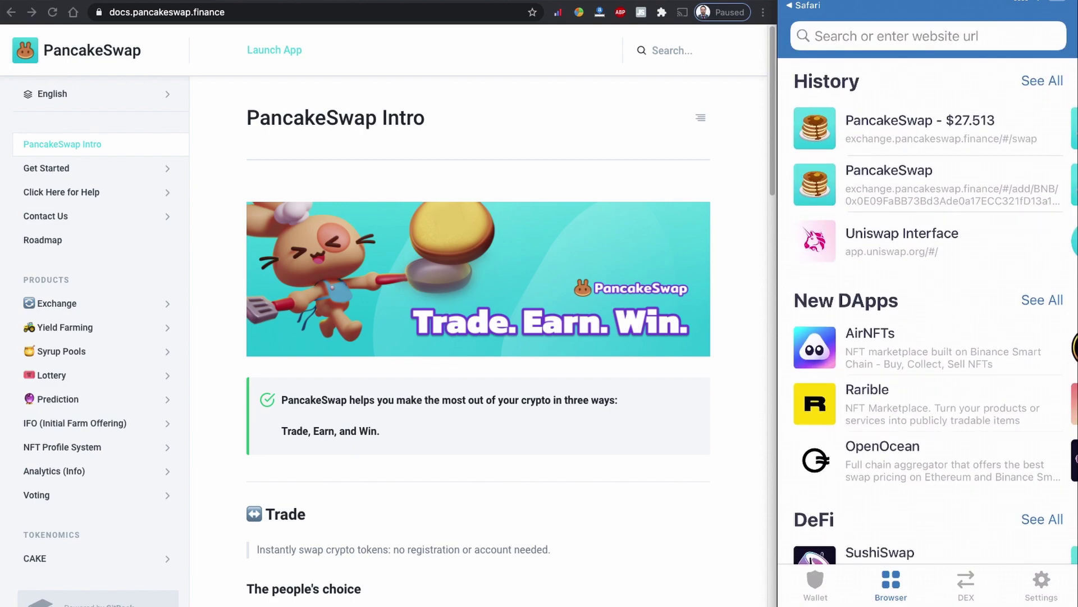
{"action": "scroll", "coordinate": [936, 310], "scroll_direction": "down", "scroll_amount": 6}
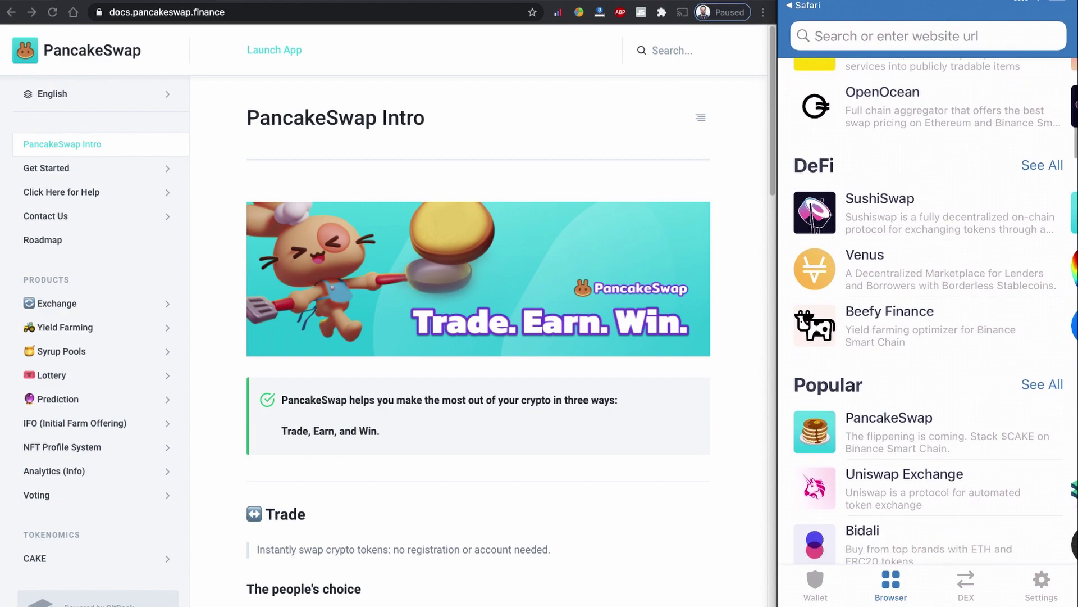
{"action": "scroll", "coordinate": [936, 311], "scroll_direction": "down", "scroll_amount": 2}
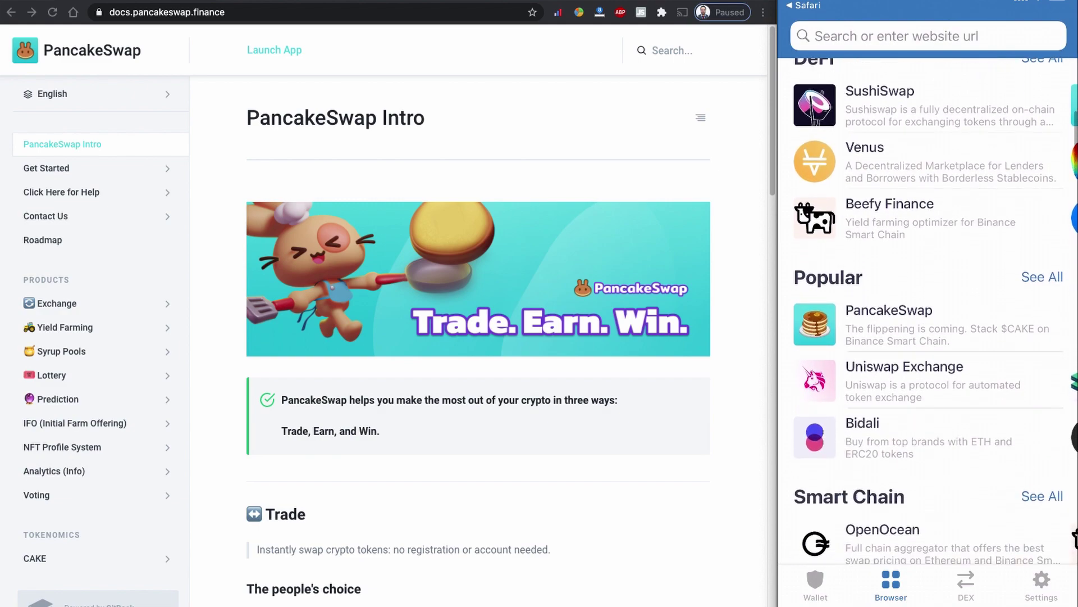
{"action": "scroll", "coordinate": [936, 310], "scroll_direction": "down", "scroll_amount": 1}
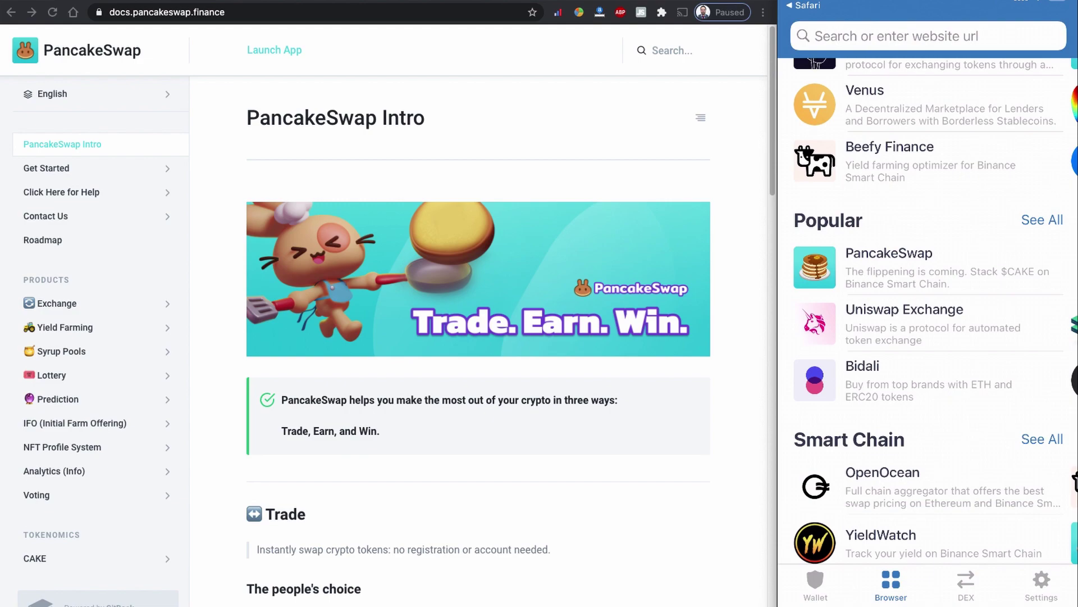
{"action": "left_click", "coordinate": [890, 267]}
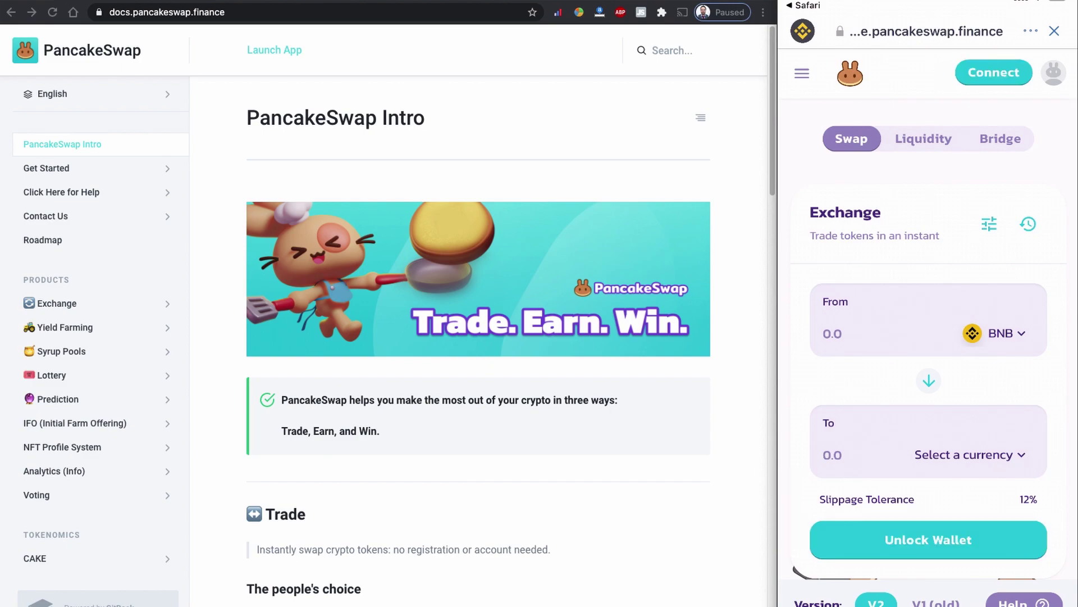
Step: Connect the PancakeSwap exchange on the phone to TrustWallet
{"action": "left_click", "coordinate": [993, 73]}
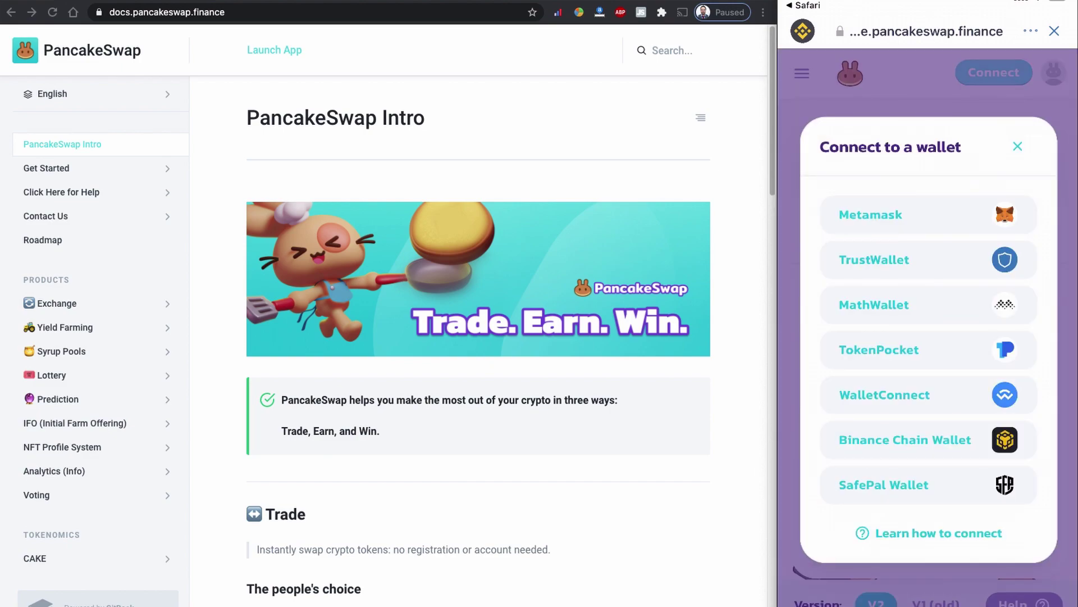
{"action": "left_click", "coordinate": [928, 260]}
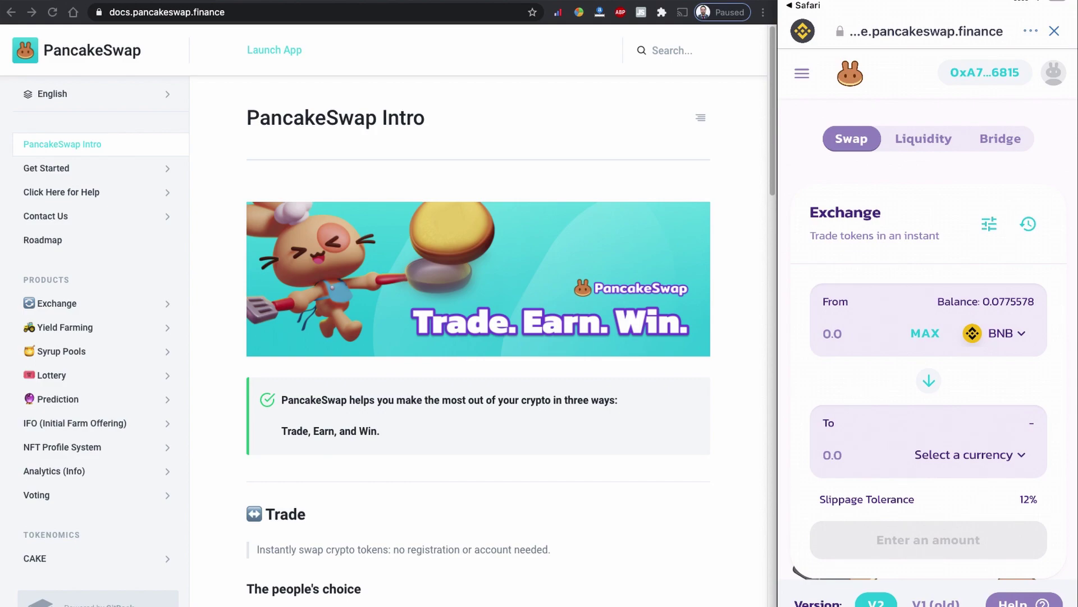
Step: View the token lists for the From and To sides of the swap, close them without choosing, and look over the exchange form
{"action": "left_click", "coordinate": [994, 333]}
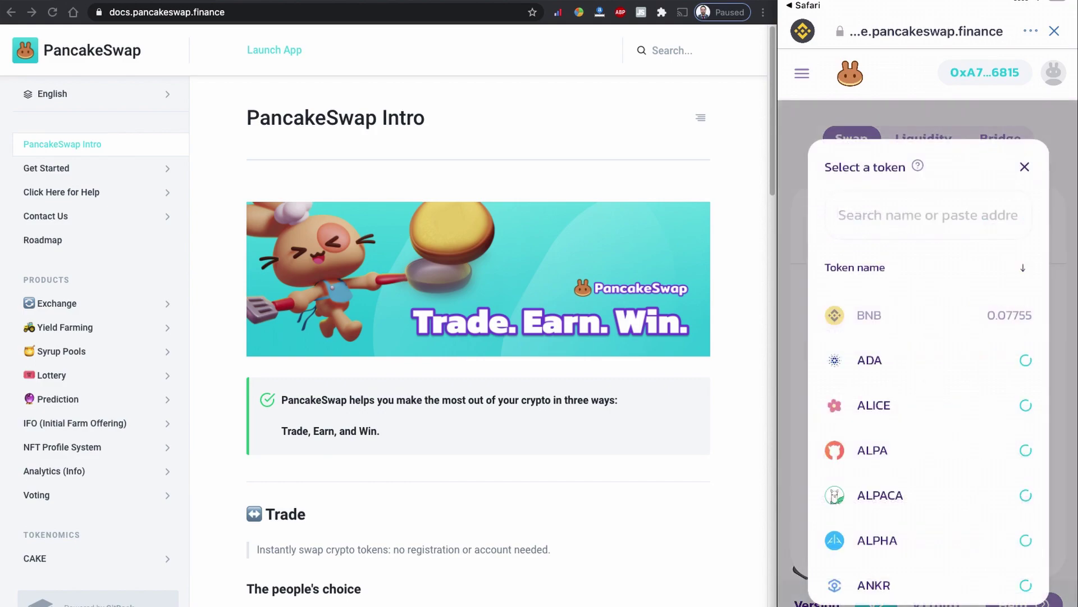
{"action": "left_click", "coordinate": [1025, 166]}
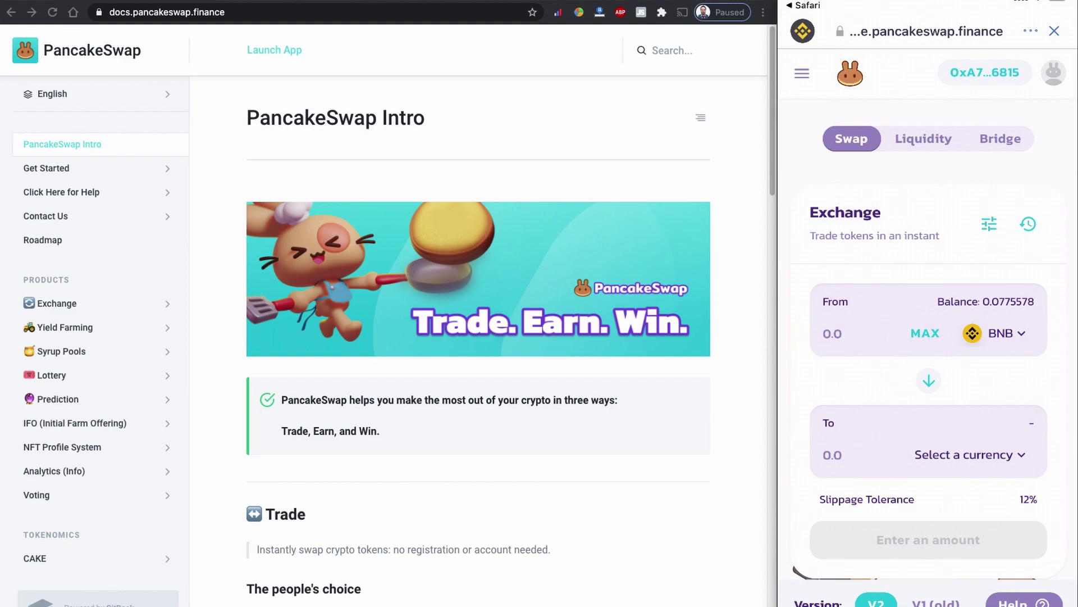
{"action": "left_click", "coordinate": [970, 454]}
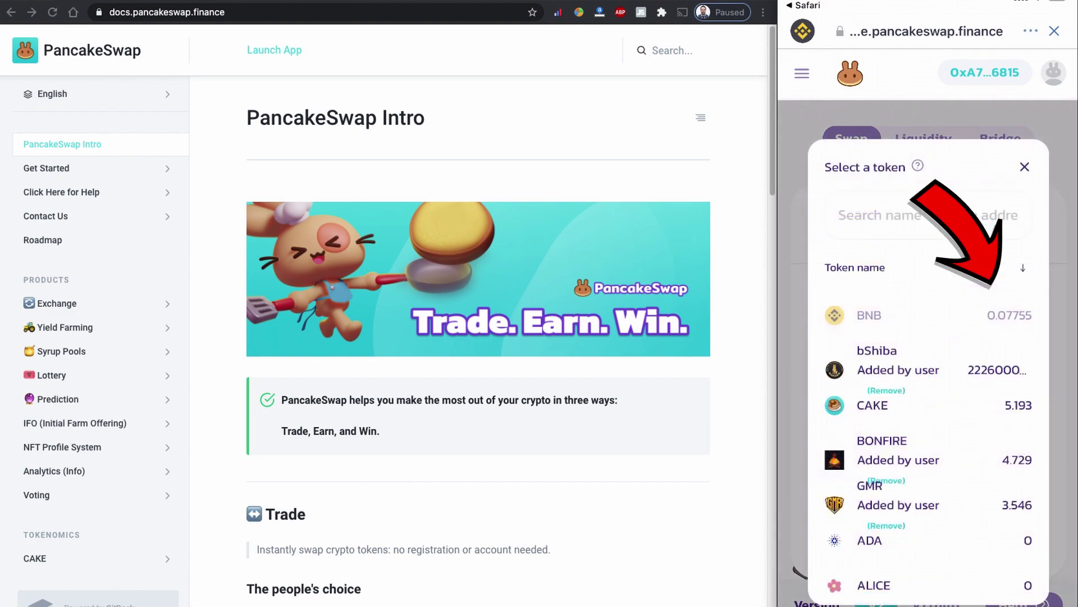
{"action": "left_click", "coordinate": [1024, 167]}
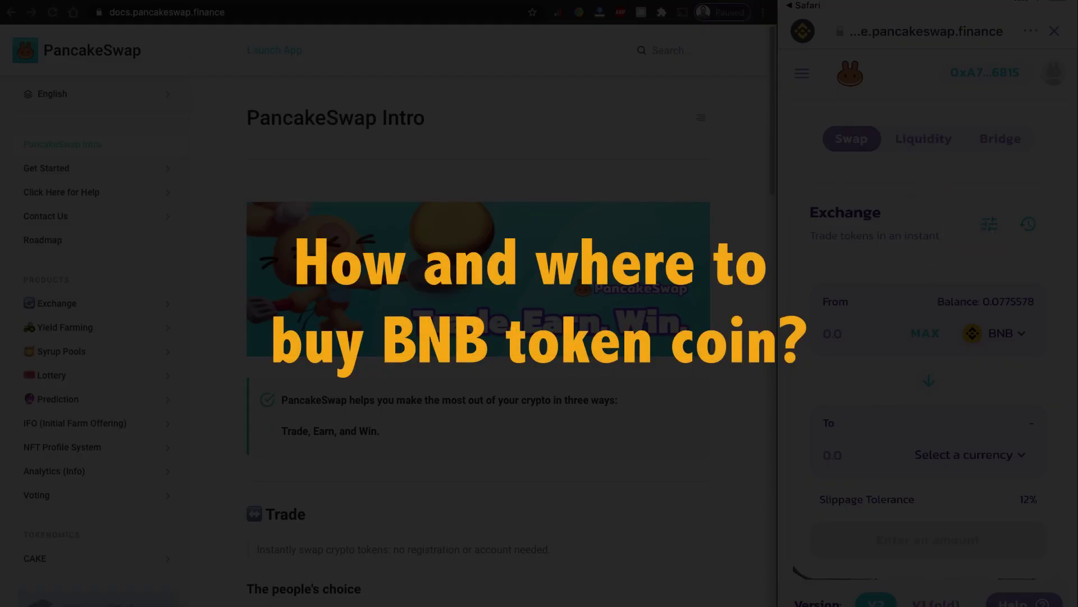
{"action": "scroll", "coordinate": [928, 337], "scroll_direction": "down", "scroll_amount": 2}
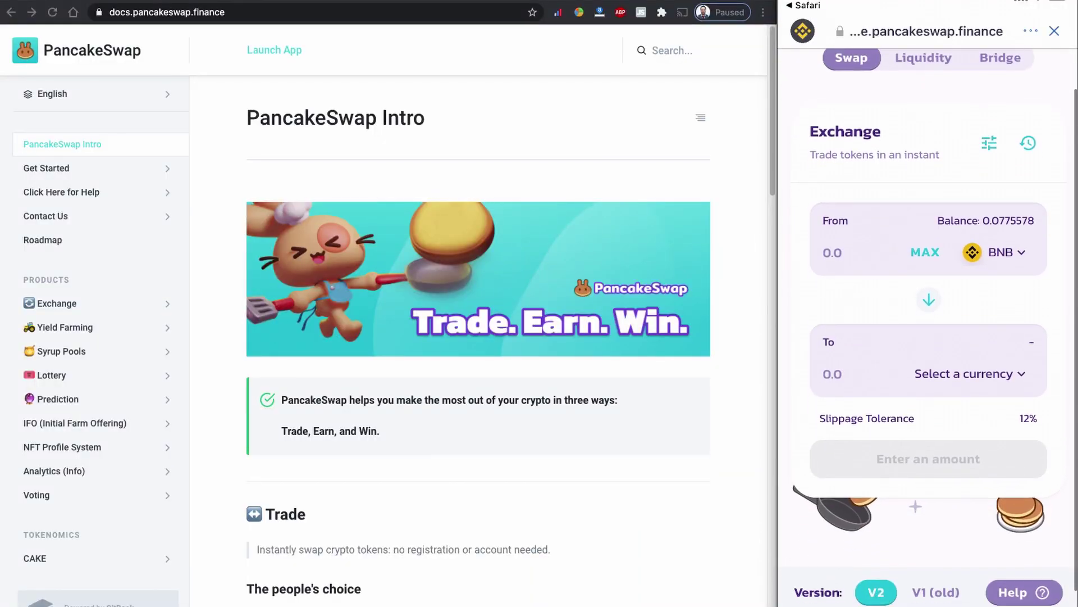
{"action": "scroll", "coordinate": [928, 337], "scroll_direction": "up", "scroll_amount": 2}
{"action": "scroll", "coordinate": [928, 337], "scroll_direction": "up", "scroll_amount": 1}
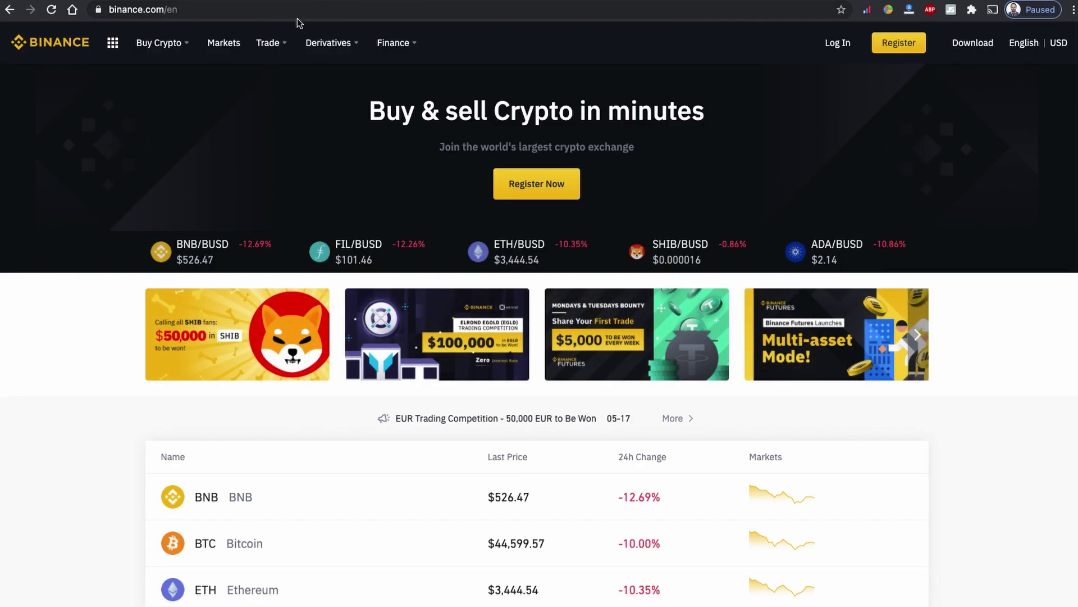
Step: Switch to Binance, open the bank card purchase form, choose BNB as the coin and enter 1 as the EUR amount
{"action": "mouse_move", "coordinate": [184, 51]}
{"action": "left_click", "coordinate": [197, 146]}
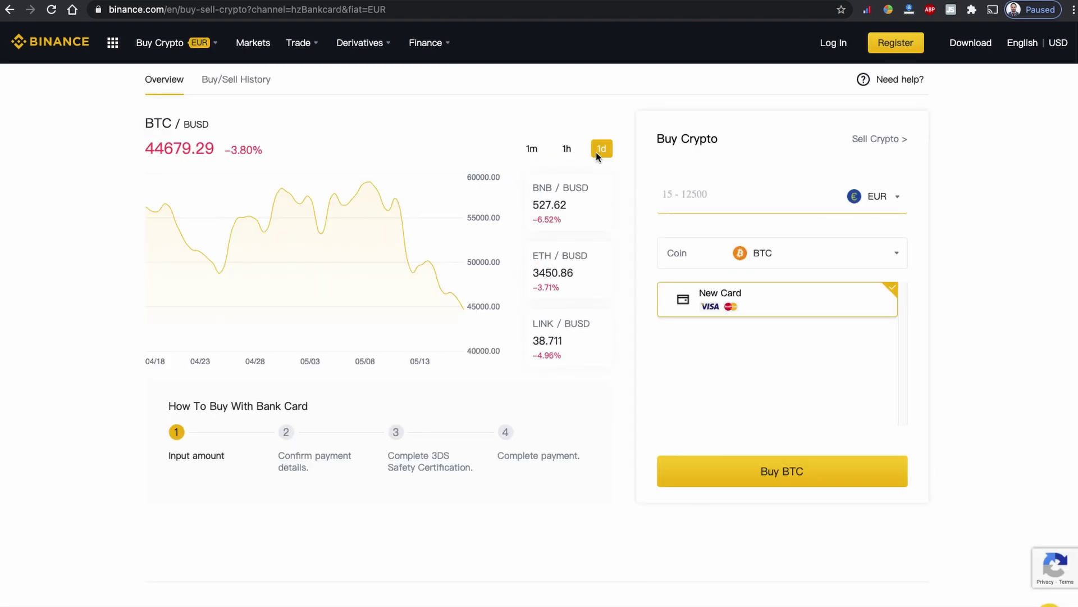
{"action": "left_click", "coordinate": [796, 256]}
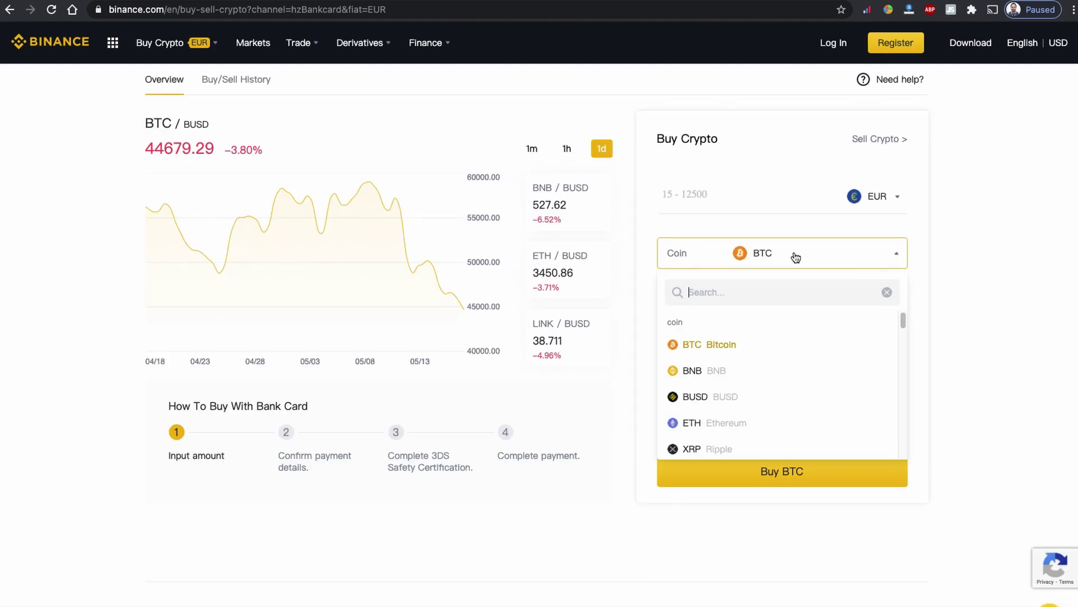
{"action": "left_click", "coordinate": [744, 371]}
{"action": "type", "text": "1"}
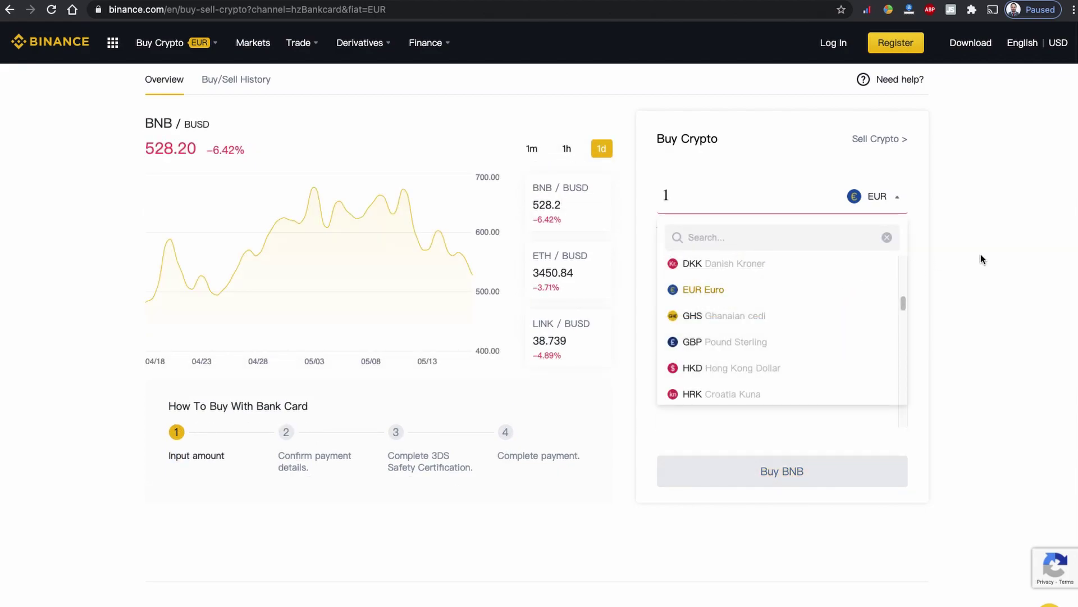
Step: Close the currency list keeping EUR, and set the BNB purchase amount to 100 EUR
{"action": "left_click", "coordinate": [983, 259]}
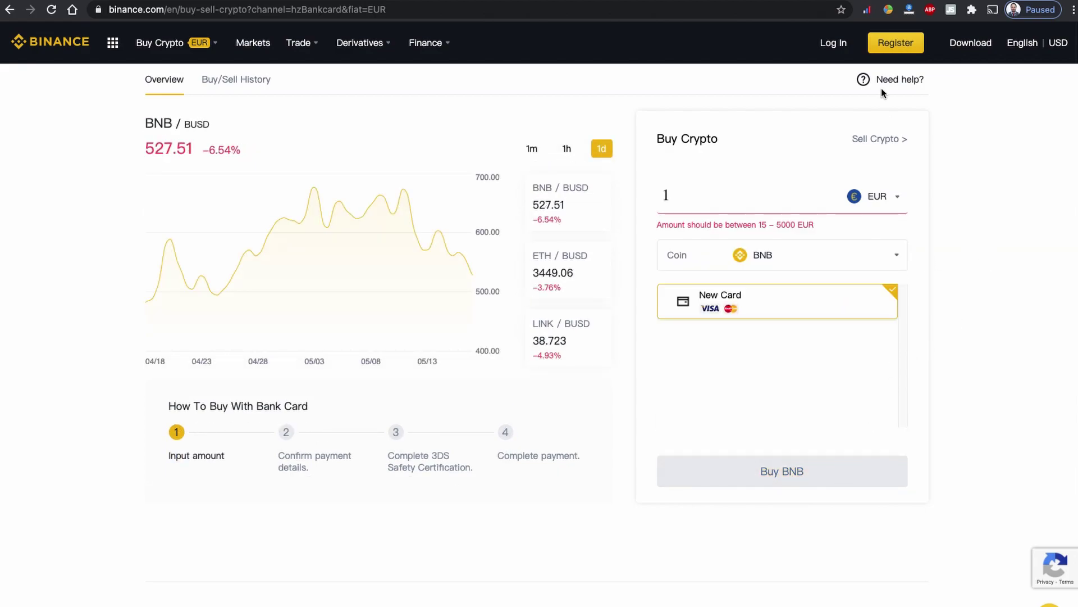
{"action": "left_click", "coordinate": [746, 196]}
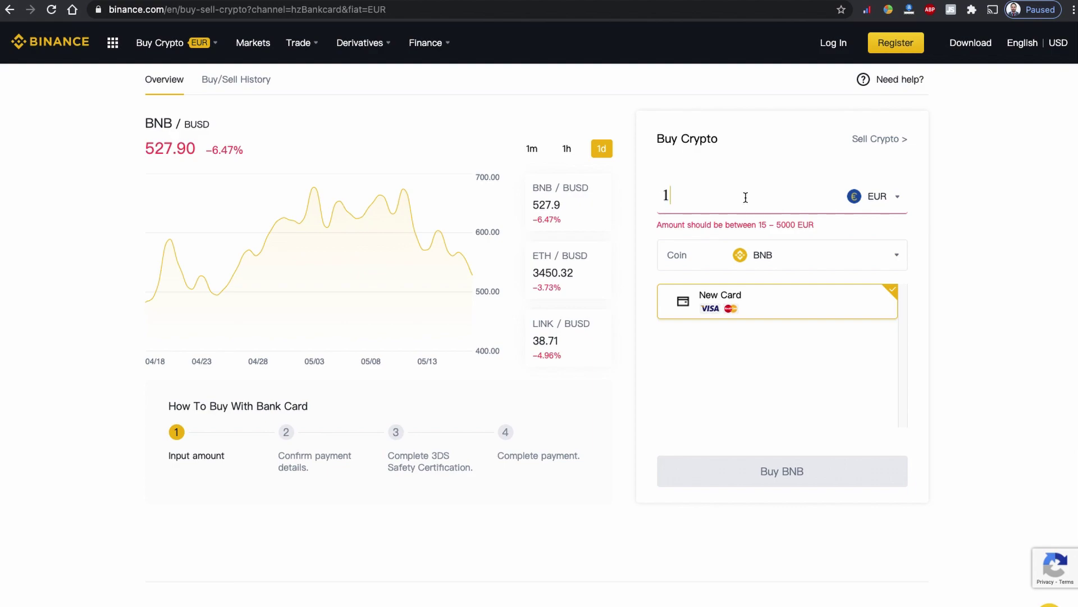
{"action": "type", "text": "00"}
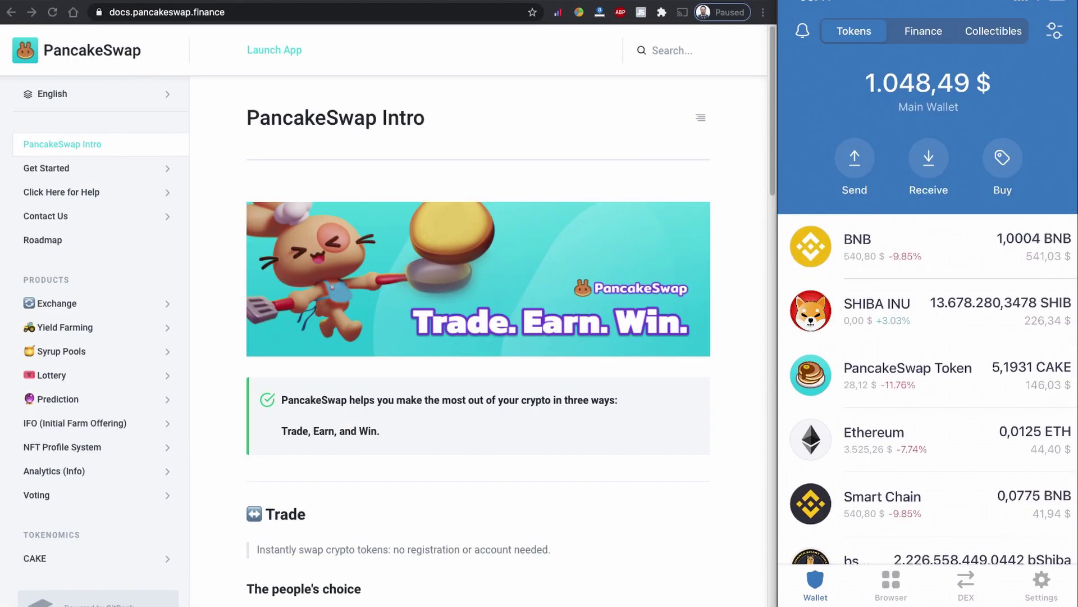
Step: Open Smart Chain in Trust Wallet, and paste its address into Binance's Withdraw BNB form with the BEP20 (BSC) network
{"action": "scroll", "coordinate": [927, 337], "scroll_direction": "down", "scroll_amount": 3}
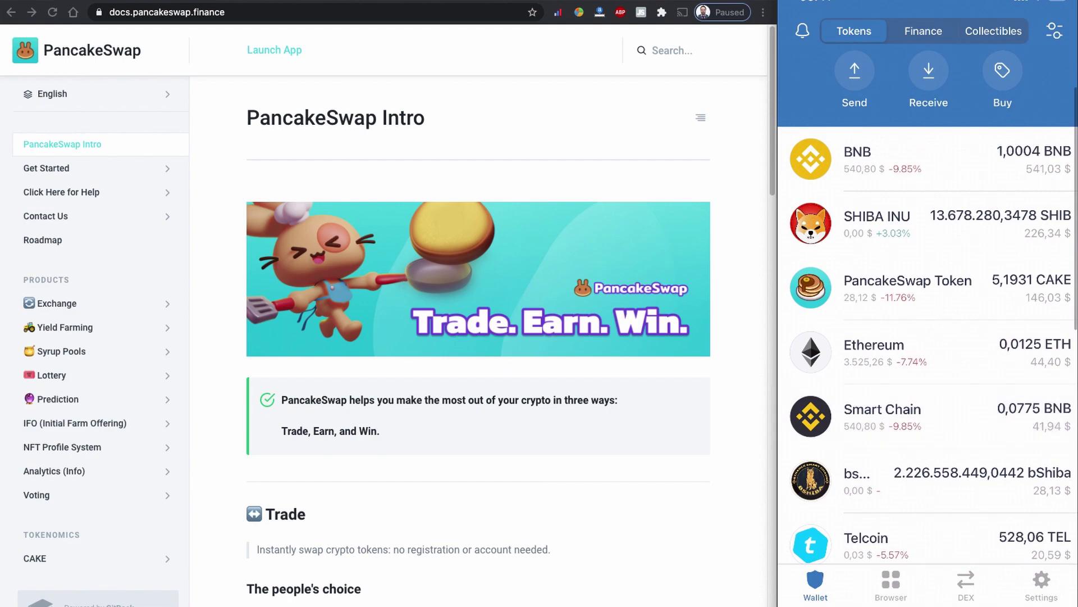
{"action": "left_click", "coordinate": [927, 416]}
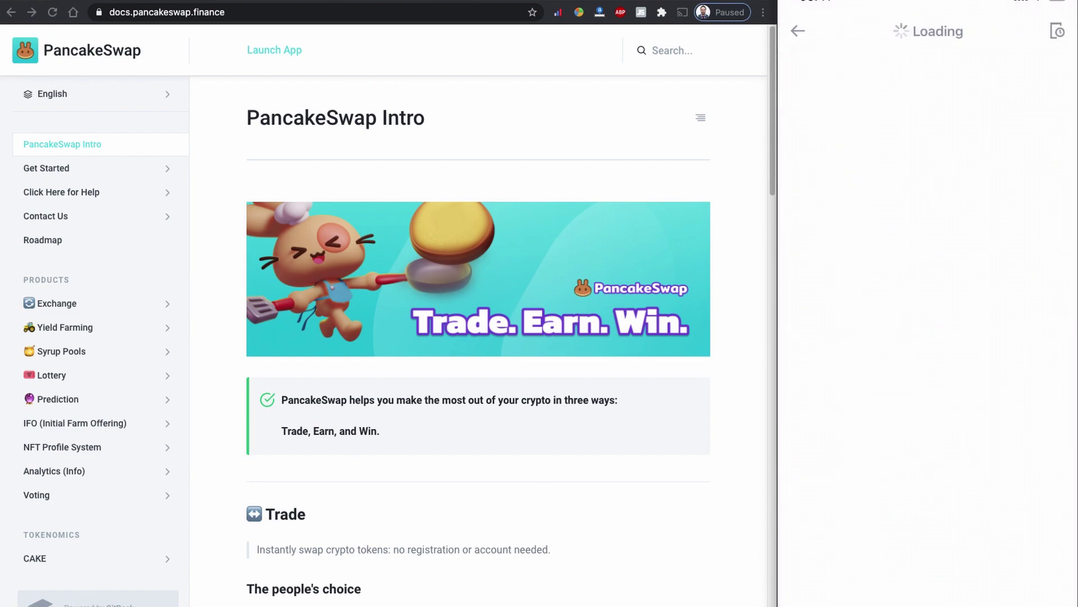
{"action": "left_click", "coordinate": [800, 145]}
{"action": "left_click", "coordinate": [800, 145]}
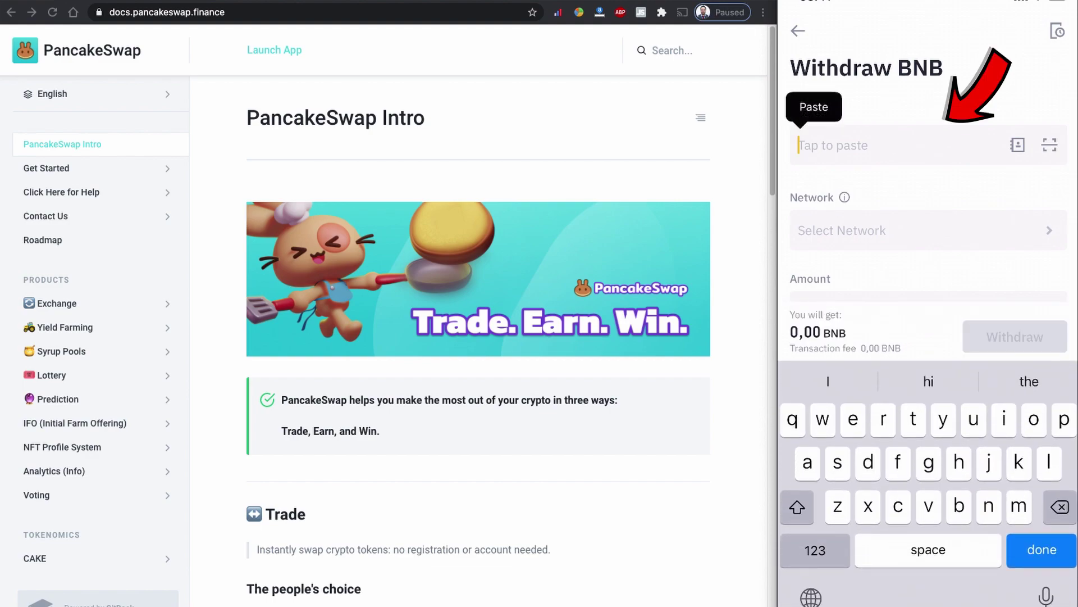
{"action": "left_click", "coordinate": [810, 108]}
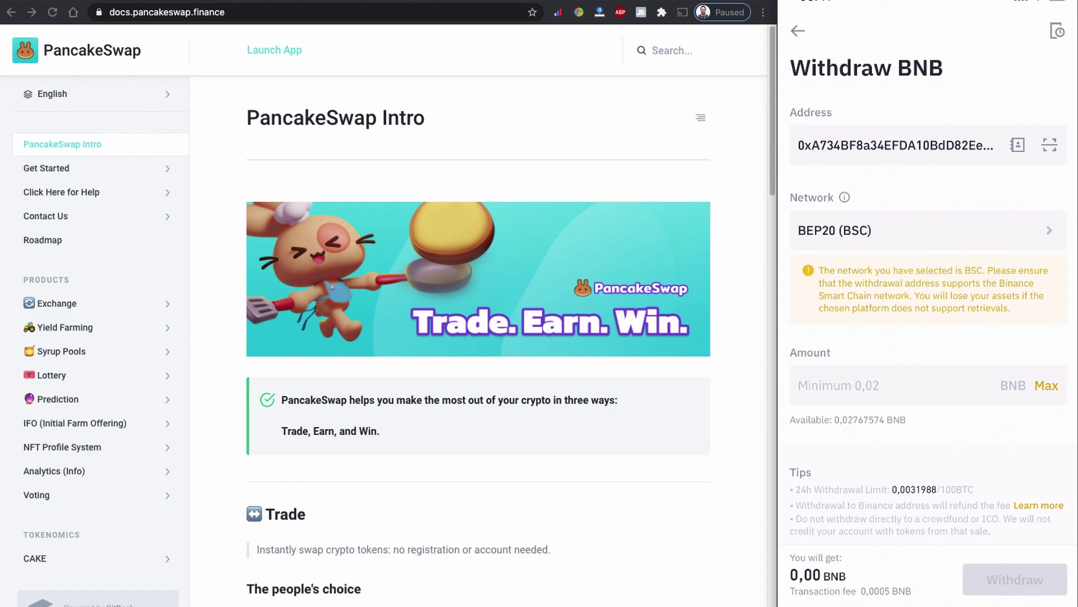
Step: Fill in the BNB withdrawal amount, and enter the mobile and email verification codes
{"action": "left_click", "coordinate": [893, 385]}
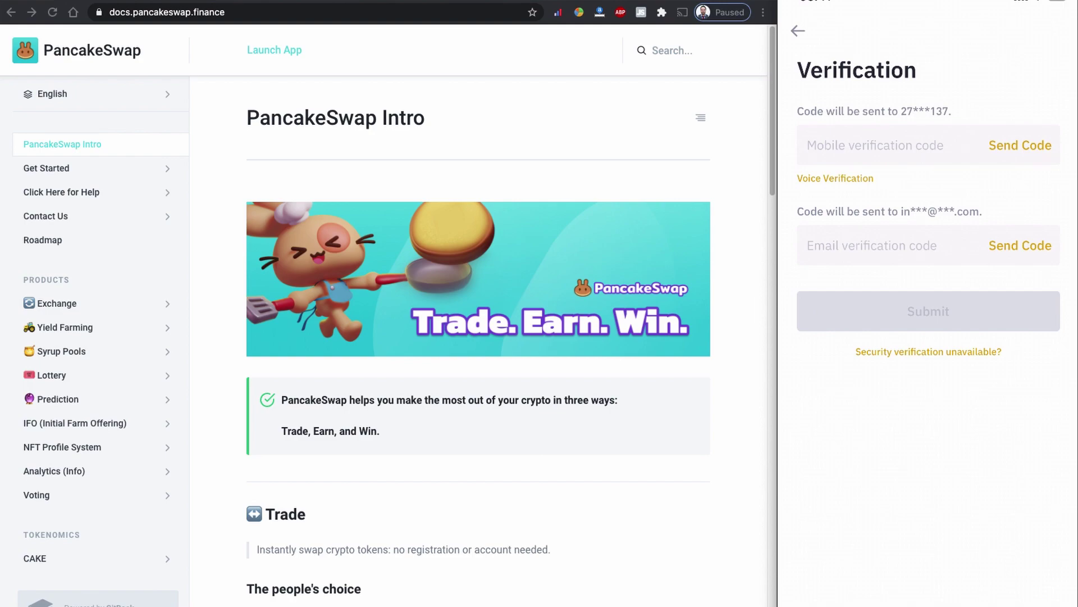
{"action": "left_click", "coordinate": [808, 145]}
{"action": "left_click", "coordinate": [808, 245]}
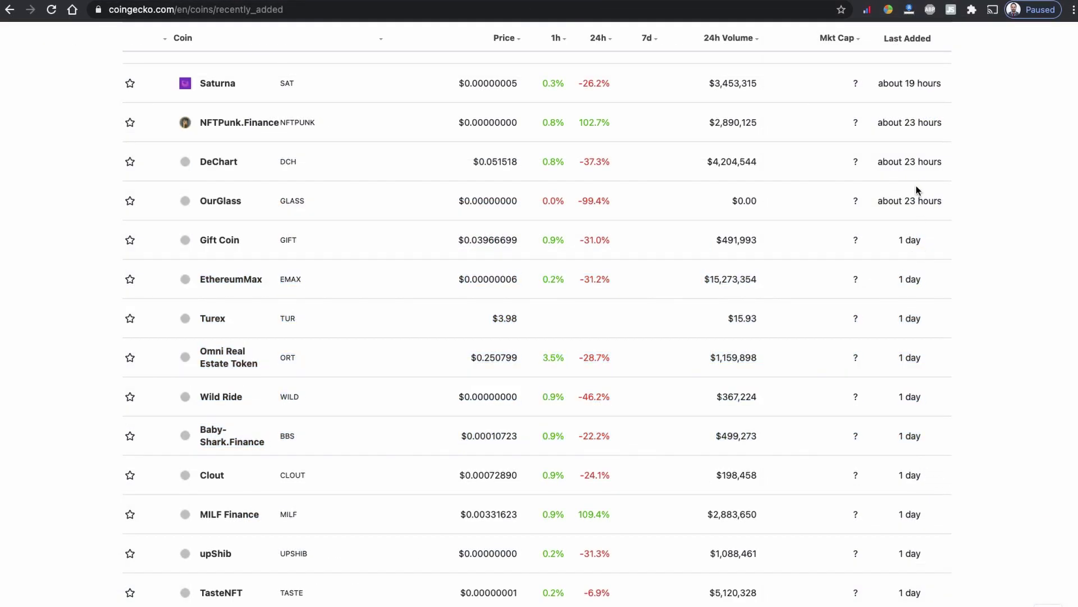
Step: Switch to CoinGecko and look through its list of recently added coins
{"action": "scroll", "coordinate": [920, 281], "scroll_direction": "down", "scroll_amount": 13}
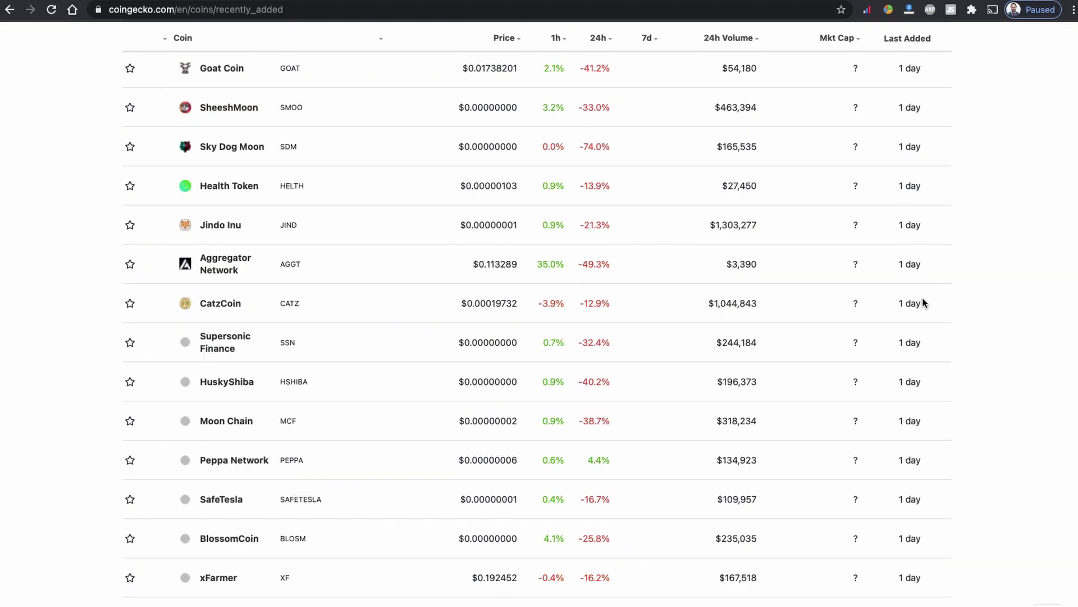
{"action": "scroll", "coordinate": [922, 301], "scroll_direction": "down", "scroll_amount": 16}
{"action": "scroll", "coordinate": [921, 302], "scroll_direction": "up", "scroll_amount": 20}
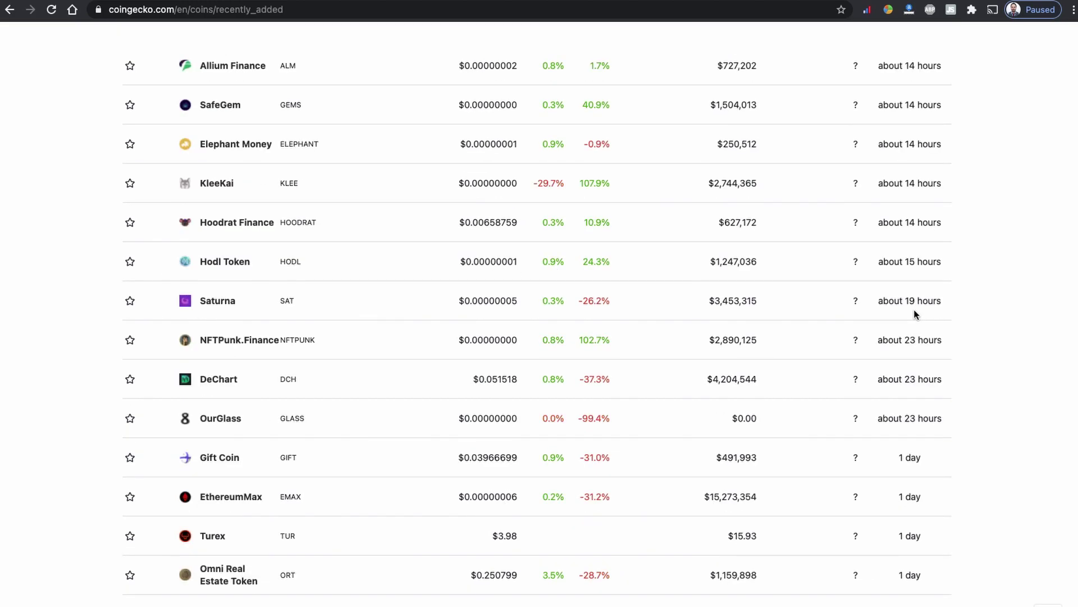
{"action": "scroll", "coordinate": [916, 315], "scroll_direction": "up", "scroll_amount": 20}
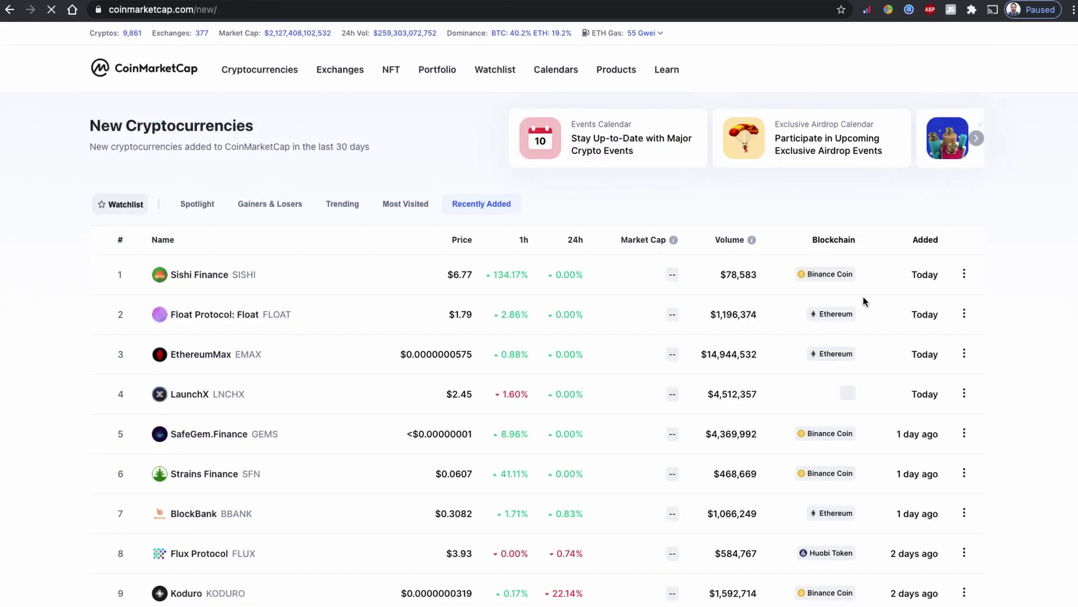
Step: Switch to CoinMarketCap, and look through its New Cryptocurrencies list and the PancakeSwap token page on the phone
{"action": "scroll", "coordinate": [979, 325], "scroll_direction": "down", "scroll_amount": 1}
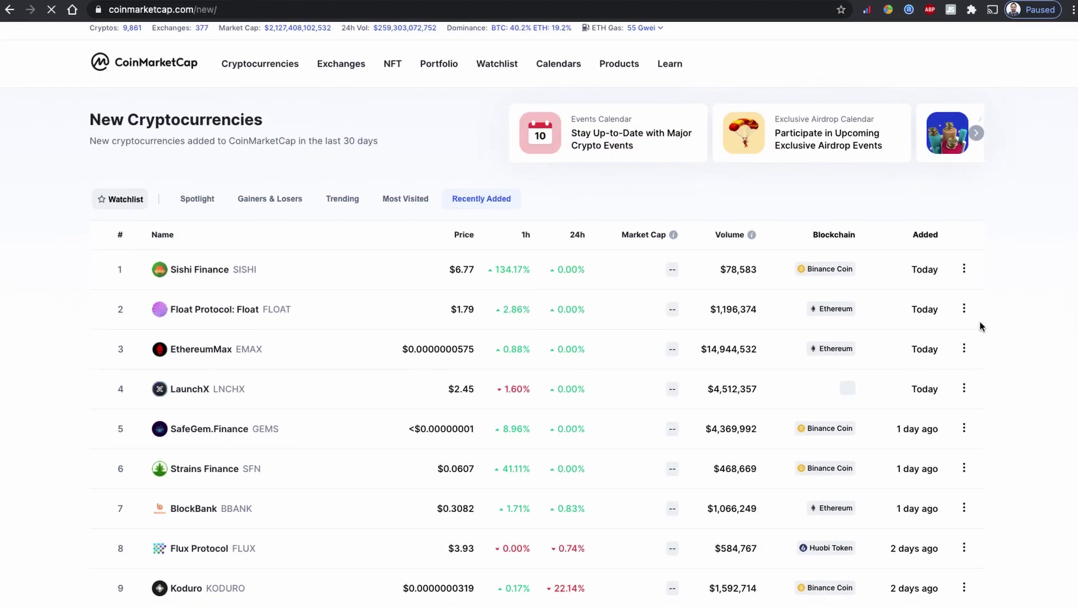
{"action": "scroll", "coordinate": [949, 321], "scroll_direction": "down", "scroll_amount": 3}
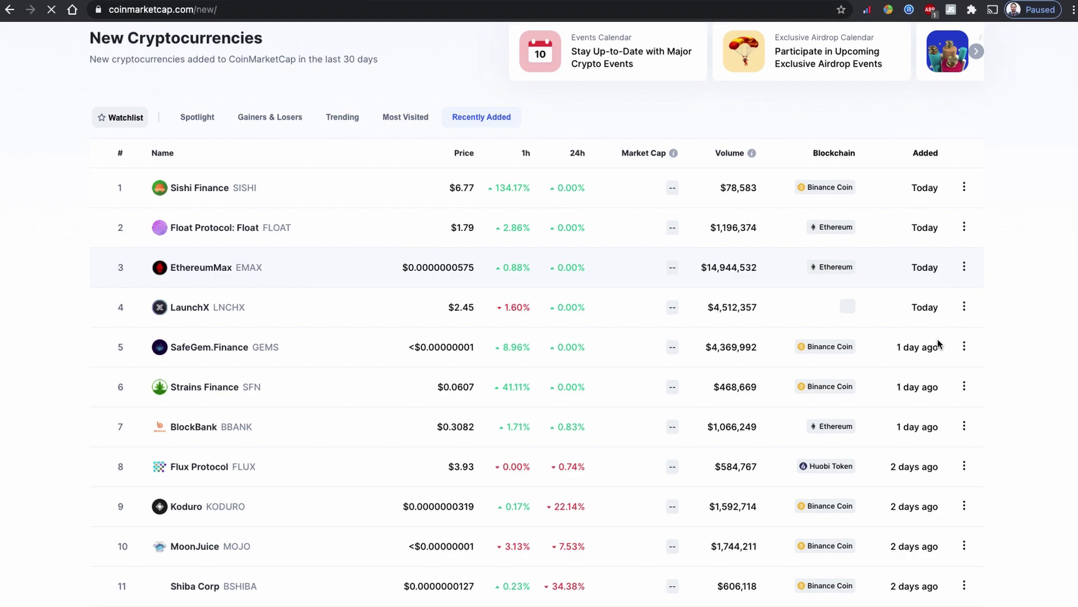
{"action": "scroll", "coordinate": [949, 346], "scroll_direction": "down", "scroll_amount": 3}
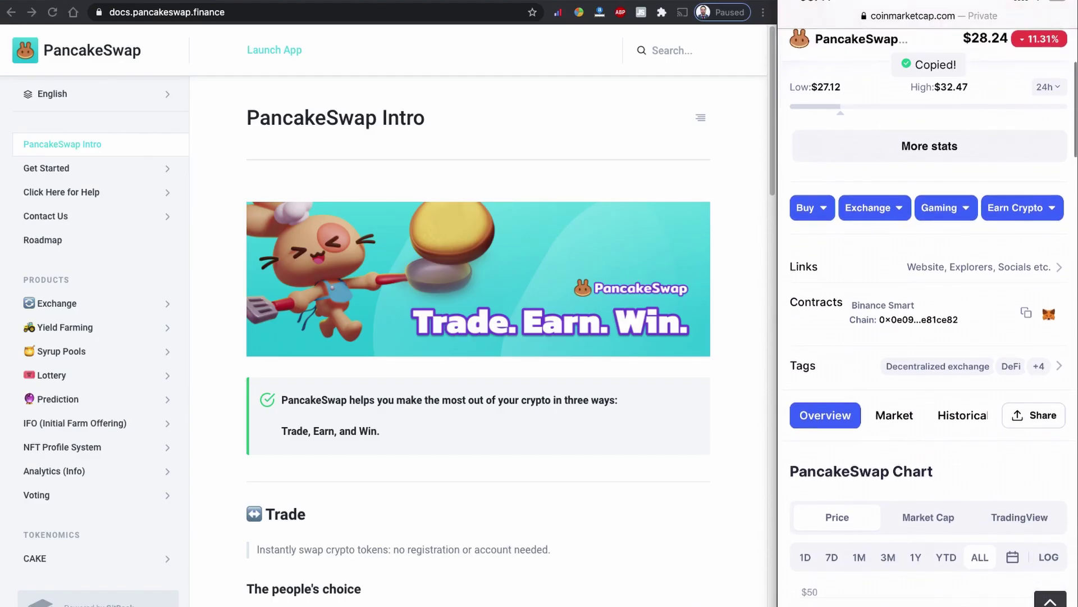
{"action": "scroll", "coordinate": [927, 314], "scroll_direction": "down", "scroll_amount": 1}
{"action": "scroll", "coordinate": [928, 315], "scroll_direction": "up", "scroll_amount": 5}
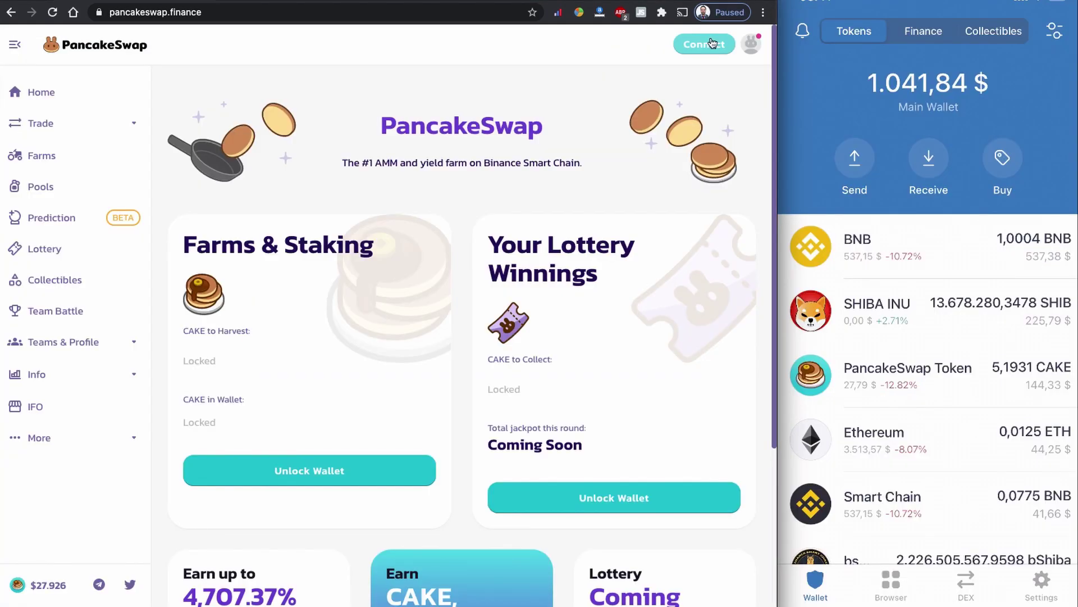
Step: View the wallet connection options on the PancakeSwap site, and close them without choosing a wallet
{"action": "left_click", "coordinate": [711, 43]}
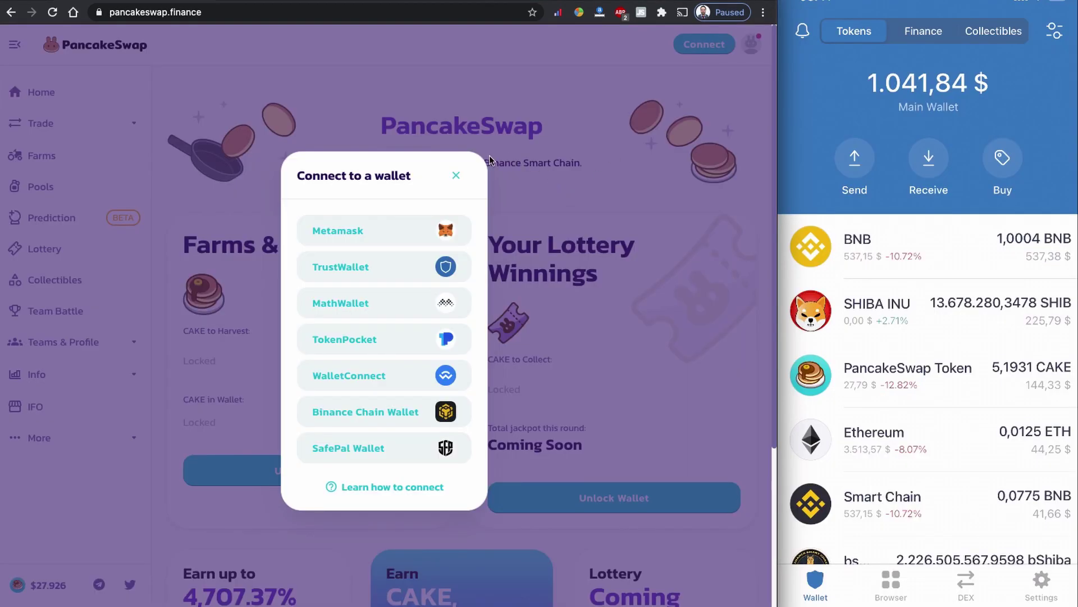
{"action": "left_click", "coordinate": [456, 175]}
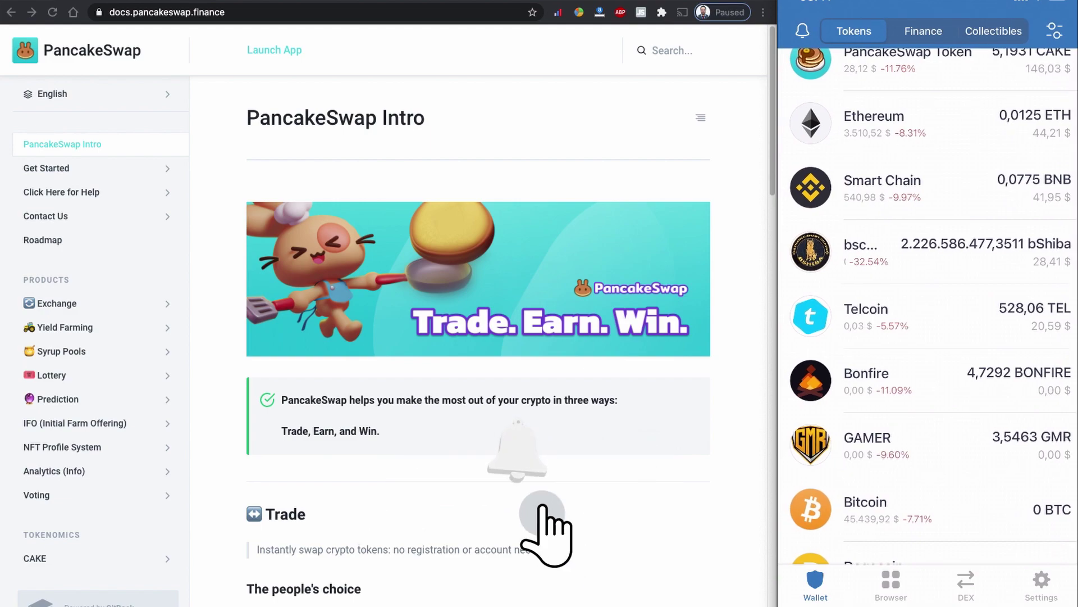
{"action": "mouse_move", "coordinate": [886, 14]}
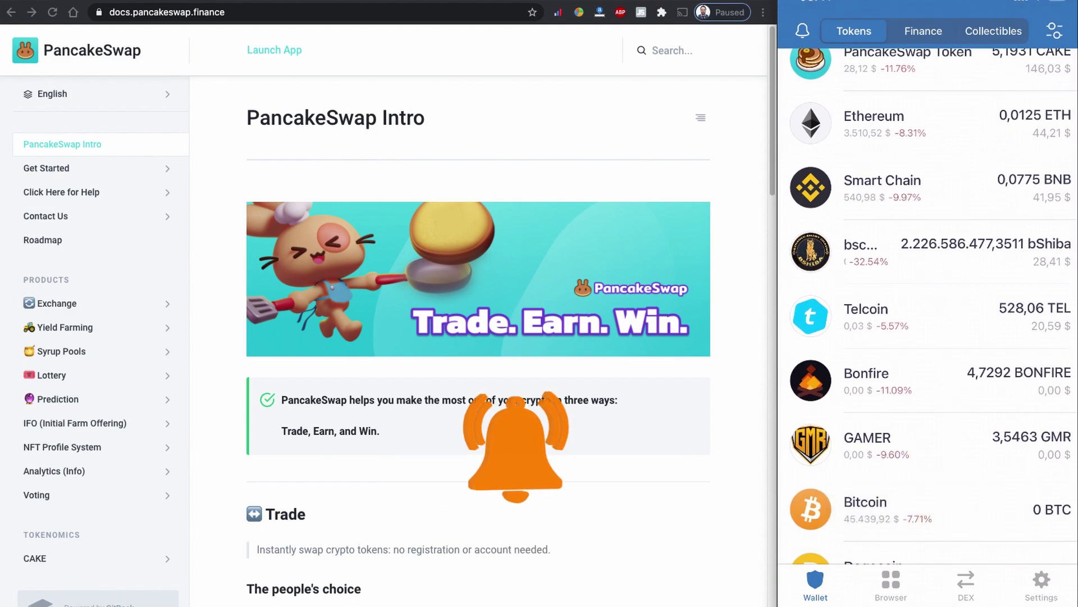